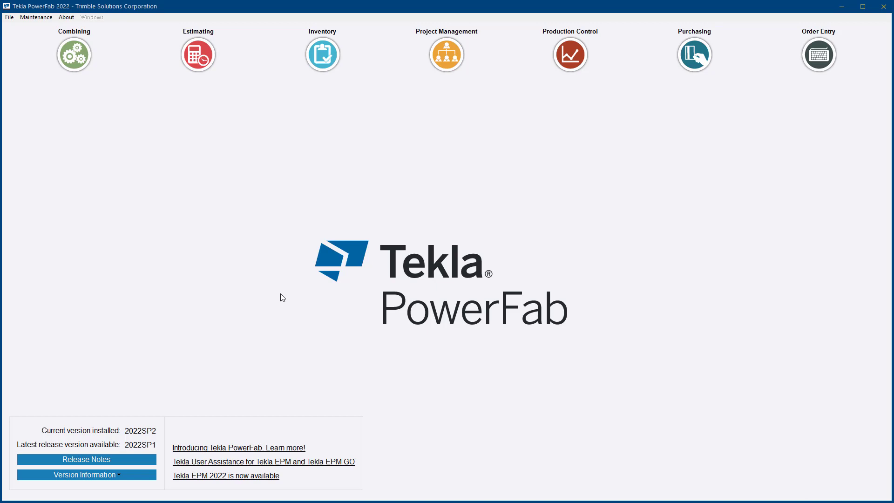
Turn on Enable Extension Directory in the Administration settings and save them
{"action": "left_click", "coordinate": [9, 17]}
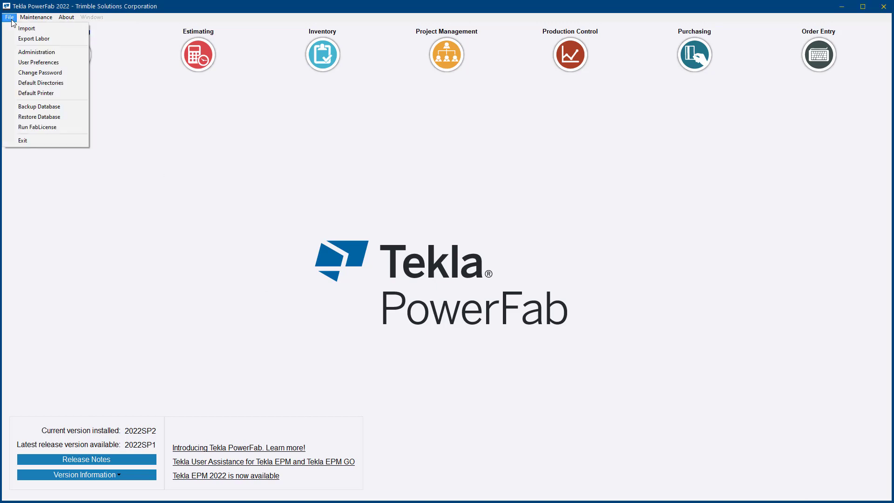
{"action": "left_click", "coordinate": [28, 52]}
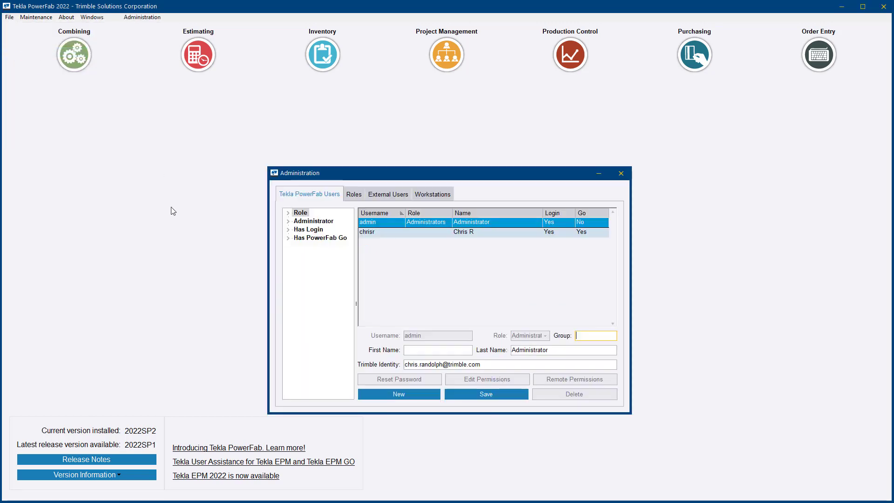
{"action": "left_click", "coordinate": [145, 18]}
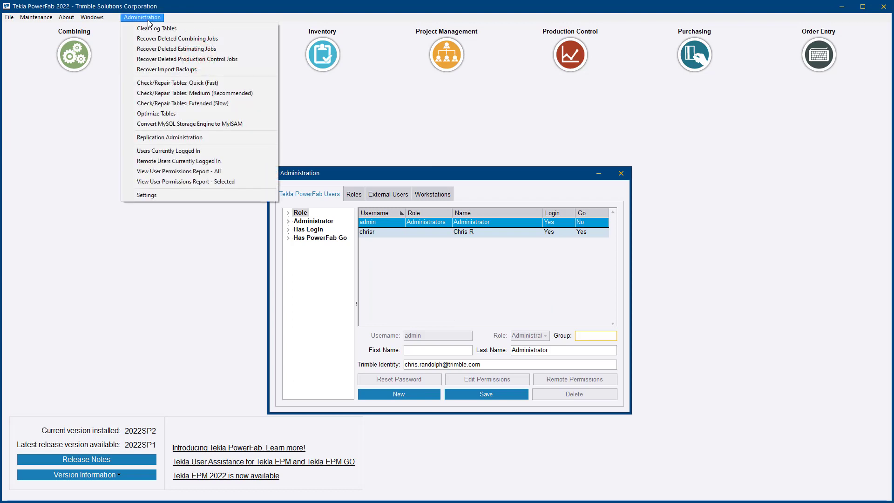
{"action": "left_click", "coordinate": [147, 195]}
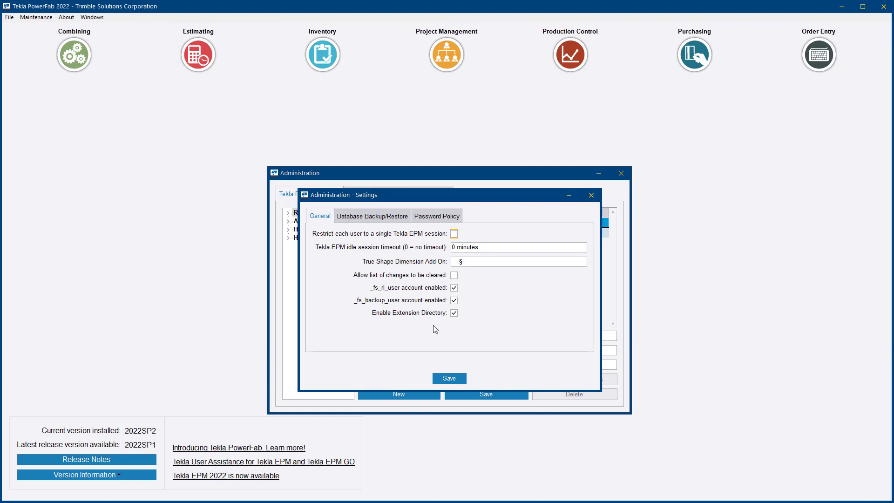
{"action": "left_click", "coordinate": [455, 314]}
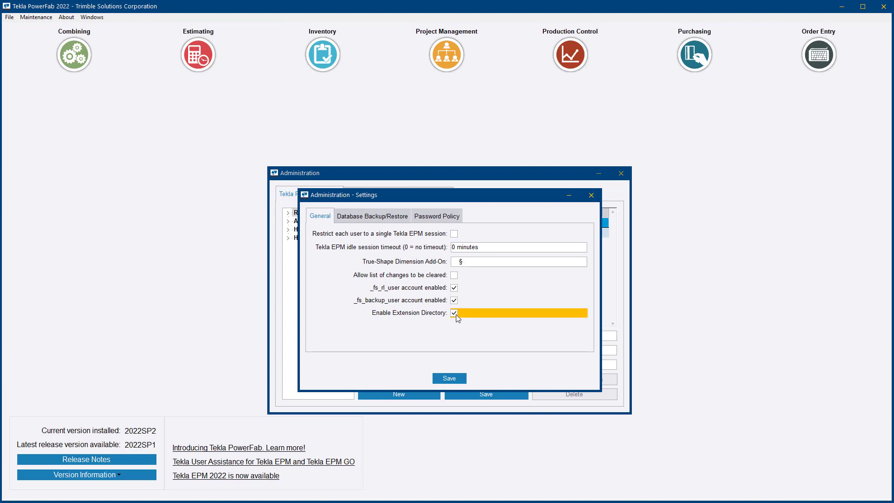
{"action": "left_click", "coordinate": [453, 314]}
{"action": "left_click", "coordinate": [458, 379]}
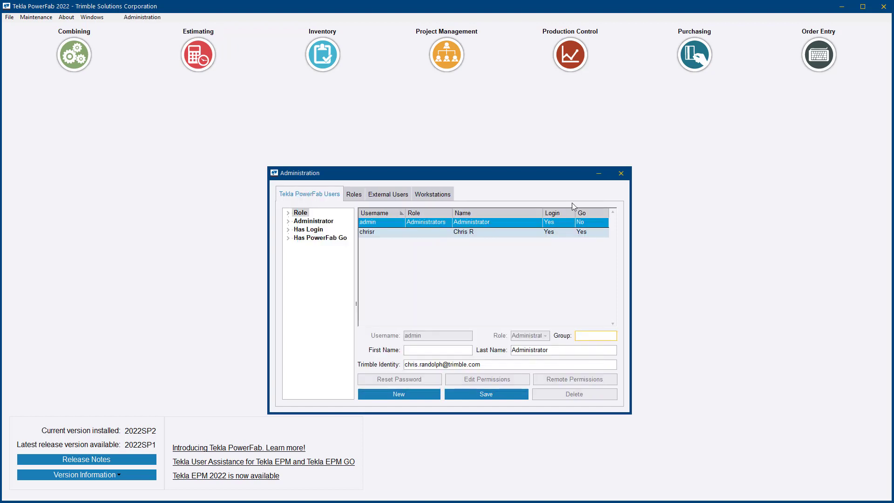
Point the Extension default directory to the Tekla EPM Extensions folder and accept both dialogs
{"action": "left_click", "coordinate": [621, 173]}
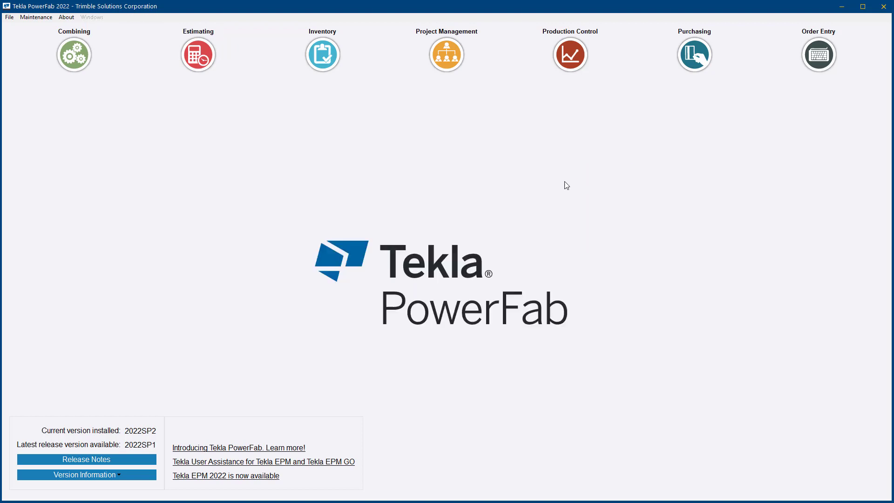
{"action": "left_click", "coordinate": [11, 17]}
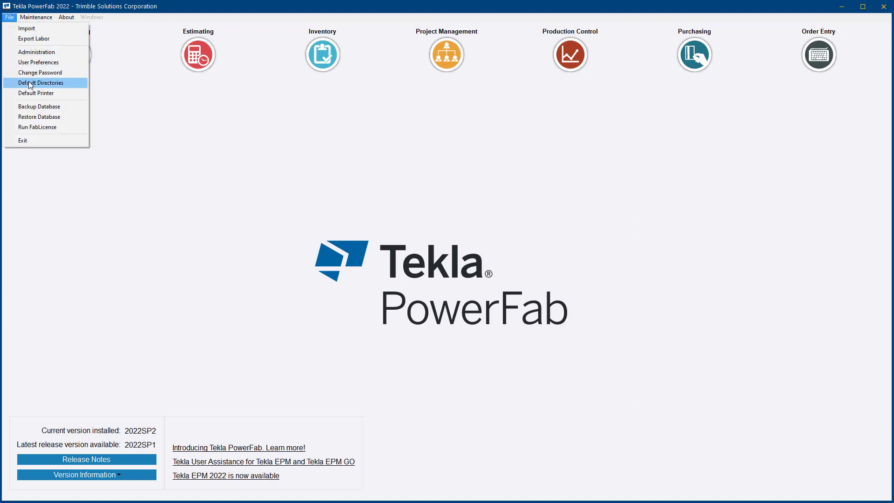
{"action": "left_click", "coordinate": [31, 84]}
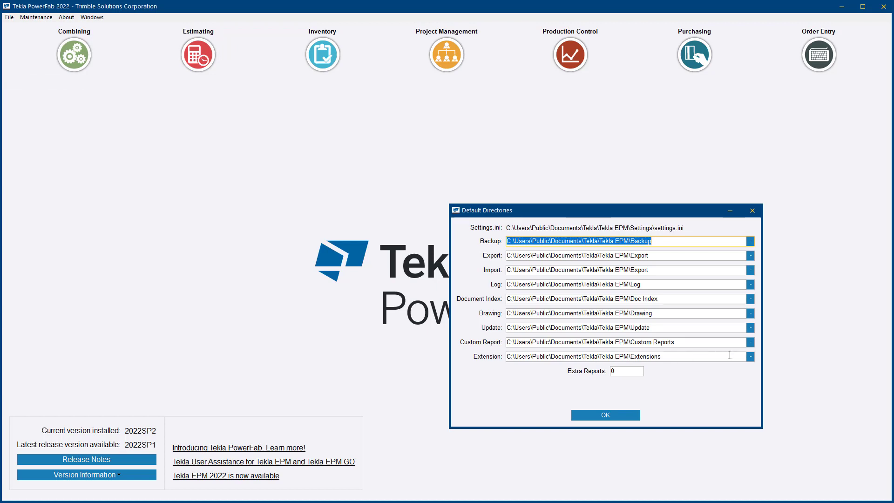
{"action": "left_click", "coordinate": [750, 356]}
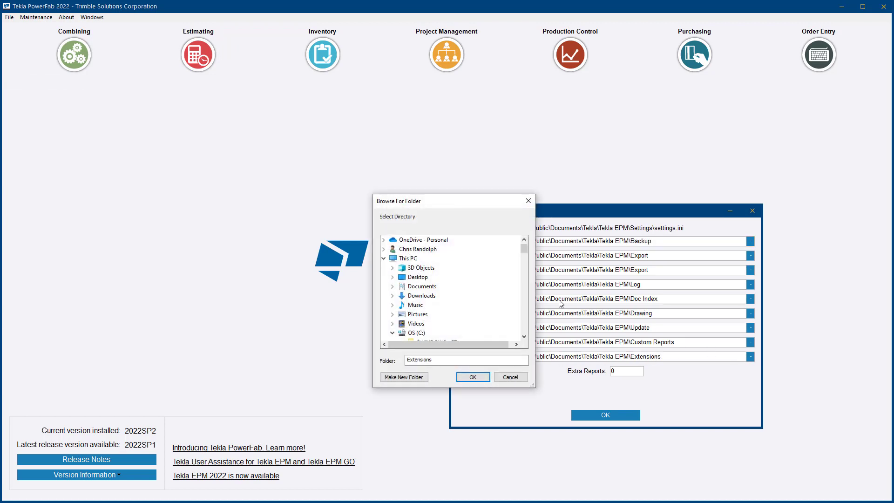
{"action": "left_click_drag", "start_coordinate": [524, 249], "coordinate": [530, 313]}
{"action": "left_click", "coordinate": [474, 305]}
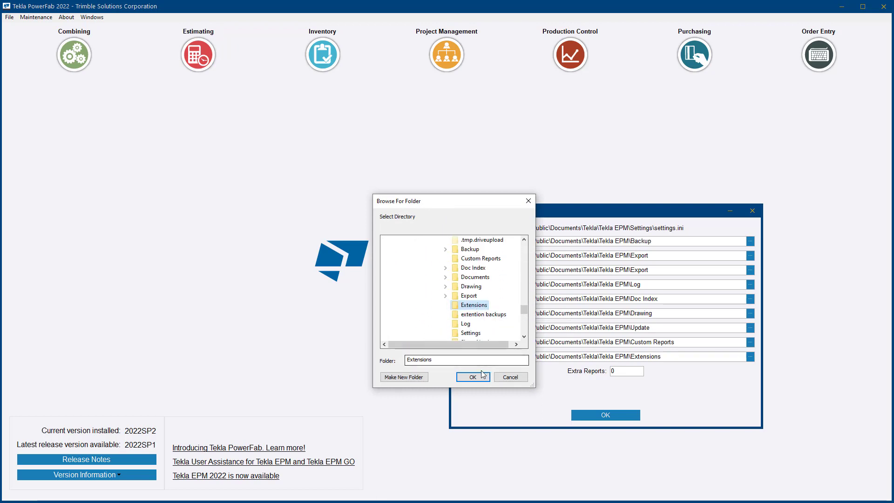
{"action": "left_click", "coordinate": [484, 378]}
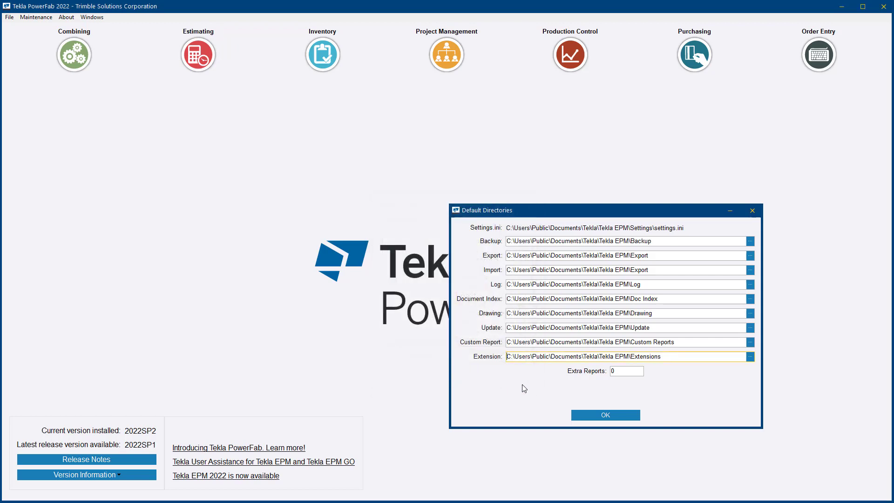
{"action": "left_click", "coordinate": [620, 415]}
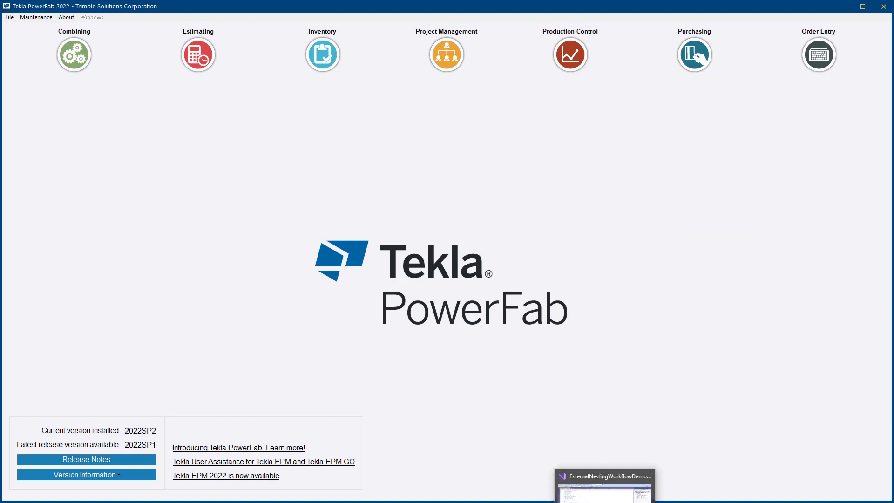
Switch to Visual Studio, review the SetExtensionManager method, and rebuild ExternalNestingWorkflowDemo
{"action": "left_click", "coordinate": [605, 484]}
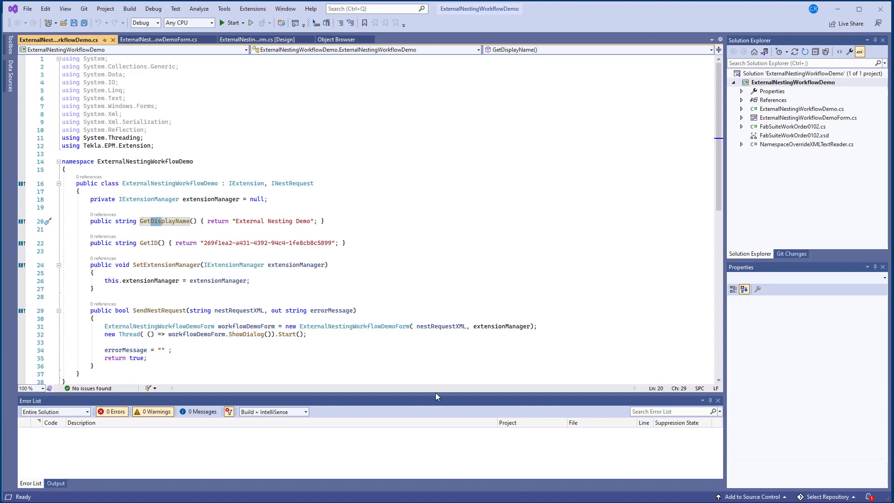
{"action": "left_click", "coordinate": [330, 289]}
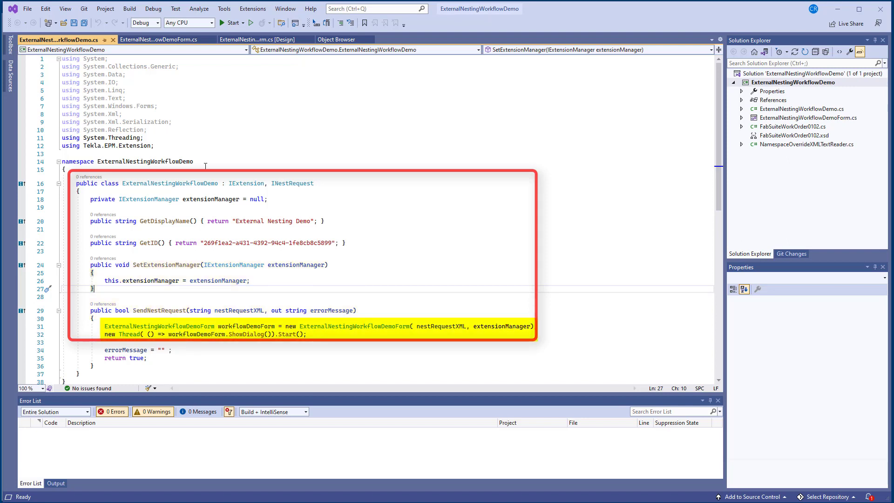
{"action": "left_click", "coordinate": [129, 9]}
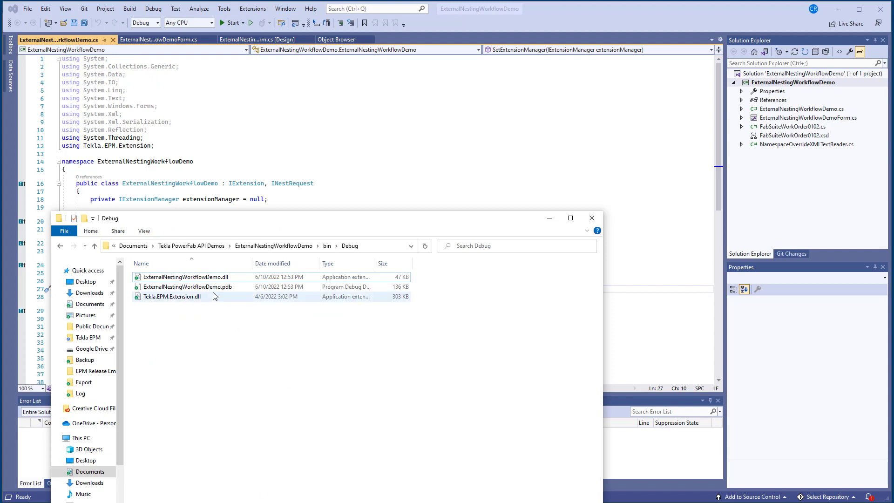
Copy ExternalNestingWorkflowDemo.dll from bin\Debug into the Extensions folder opened from Default Directories
{"action": "left_click", "coordinate": [206, 278]}
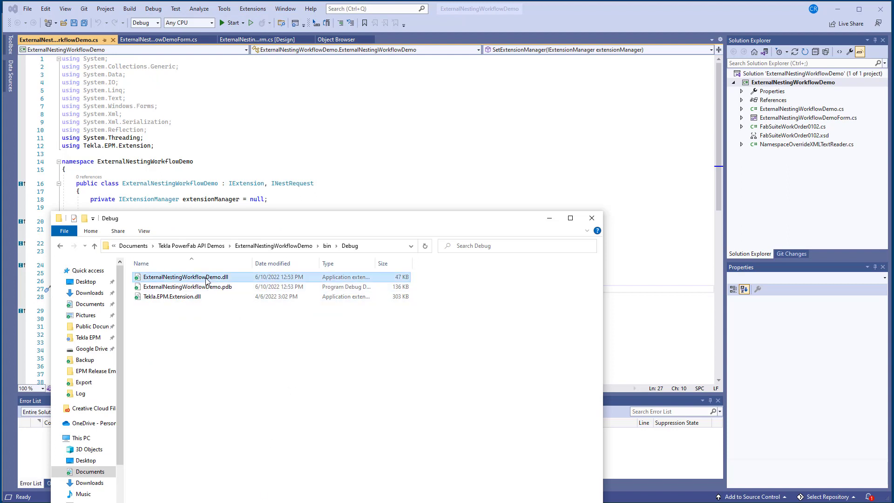
{"action": "right_click", "coordinate": [207, 279]}
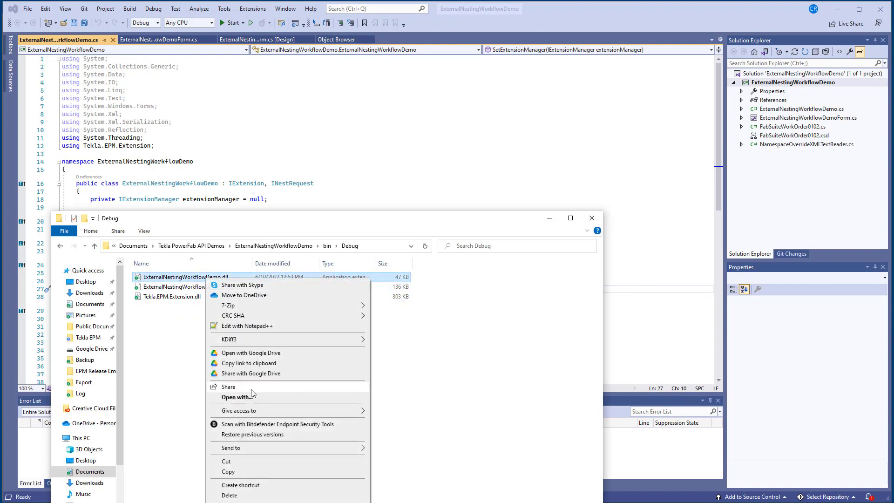
{"action": "left_click", "coordinate": [255, 471]}
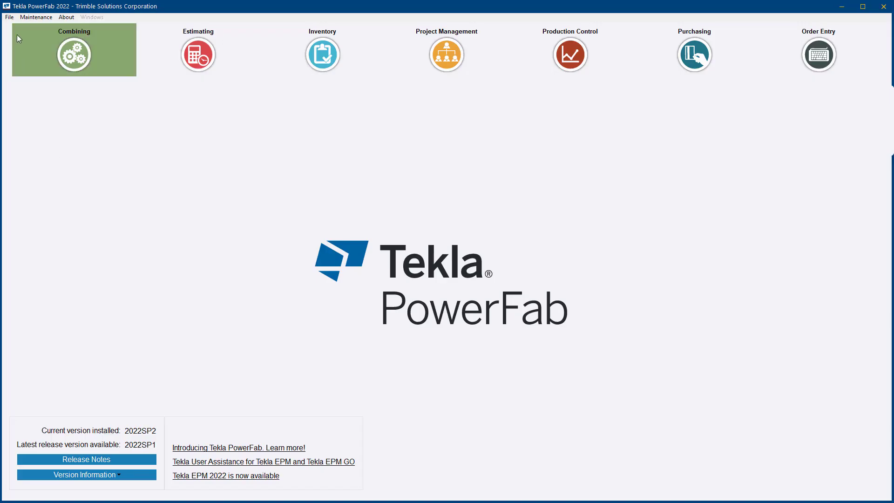
{"action": "left_click", "coordinate": [9, 17]}
{"action": "left_click", "coordinate": [33, 83]}
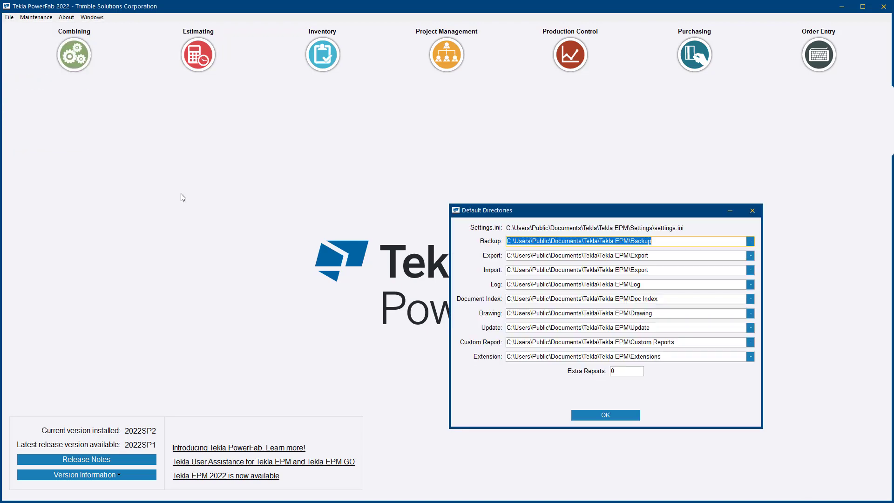
{"action": "left_click", "coordinate": [538, 357]}
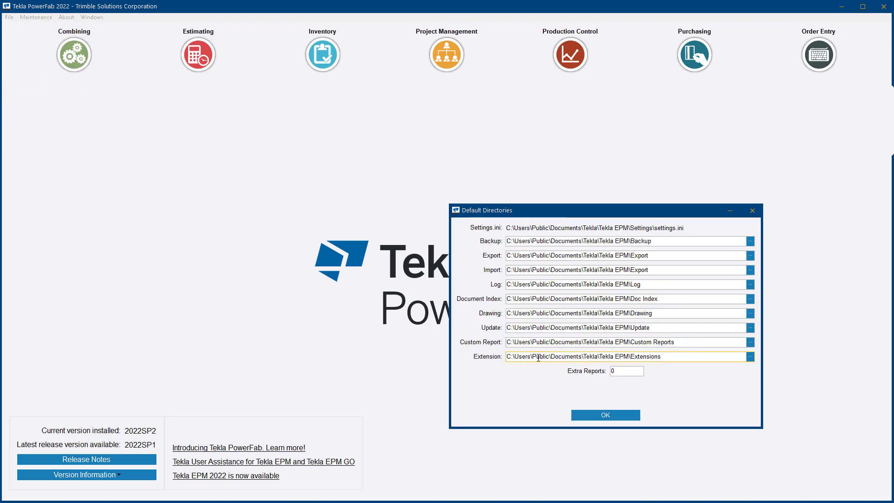
{"action": "left_click", "coordinate": [750, 357]}
{"action": "right_click", "coordinate": [199, 98]}
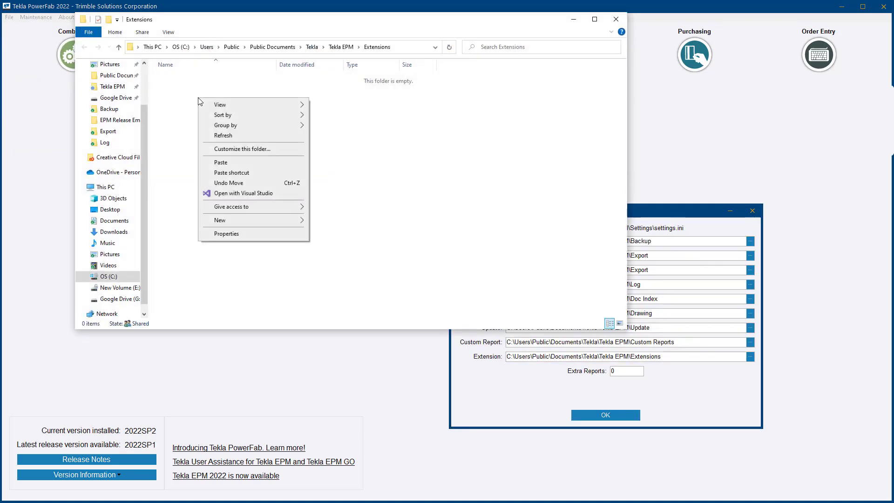
{"action": "left_click", "coordinate": [236, 162]}
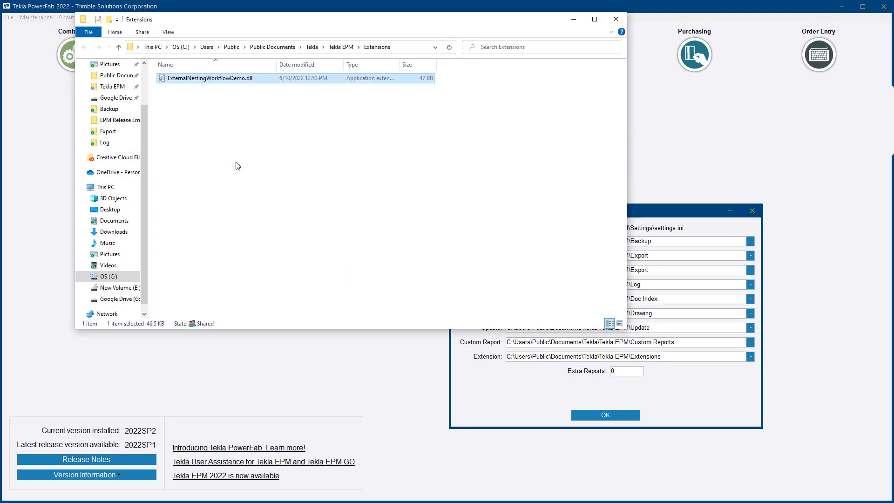
{"action": "left_click", "coordinate": [616, 19]}
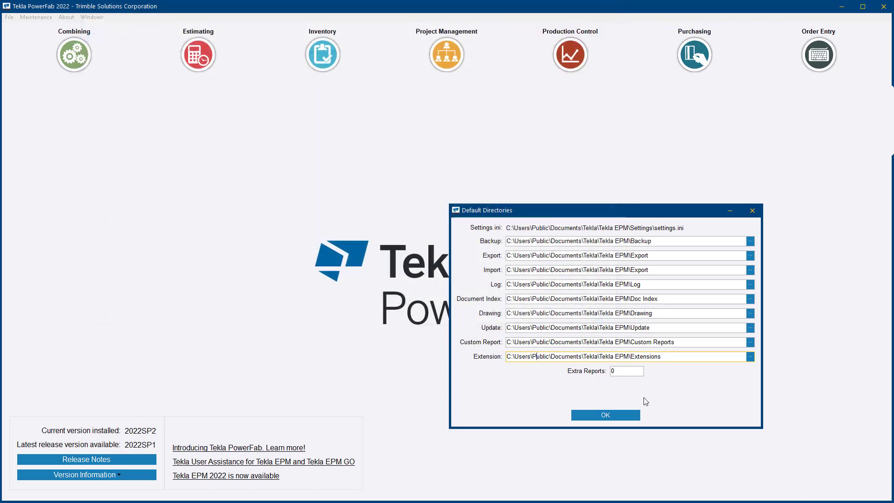
Open job EPM-001 Tekla EPM Demo and start a new combining run
{"action": "left_click", "coordinate": [604, 415]}
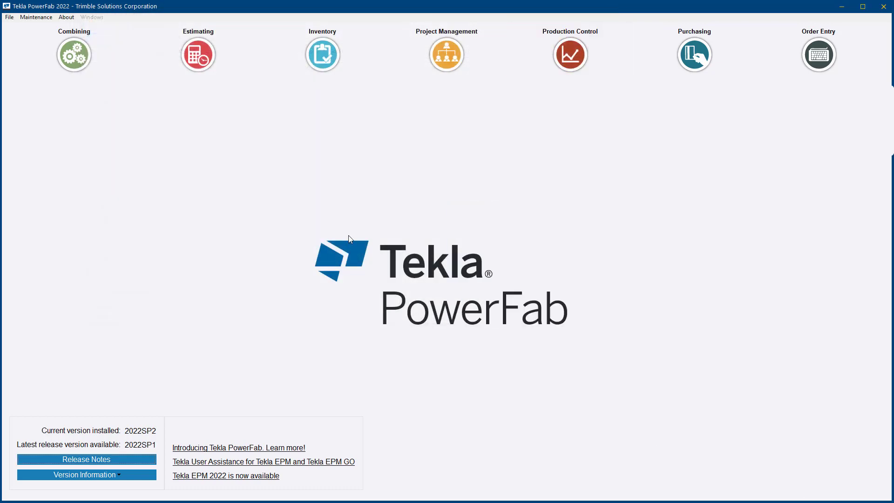
{"action": "left_click", "coordinate": [581, 64]}
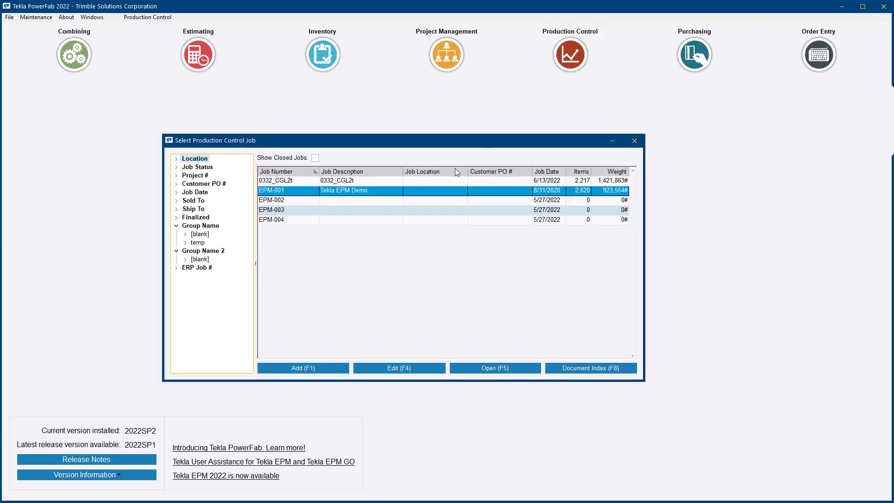
{"action": "double_click", "coordinate": [342, 191]}
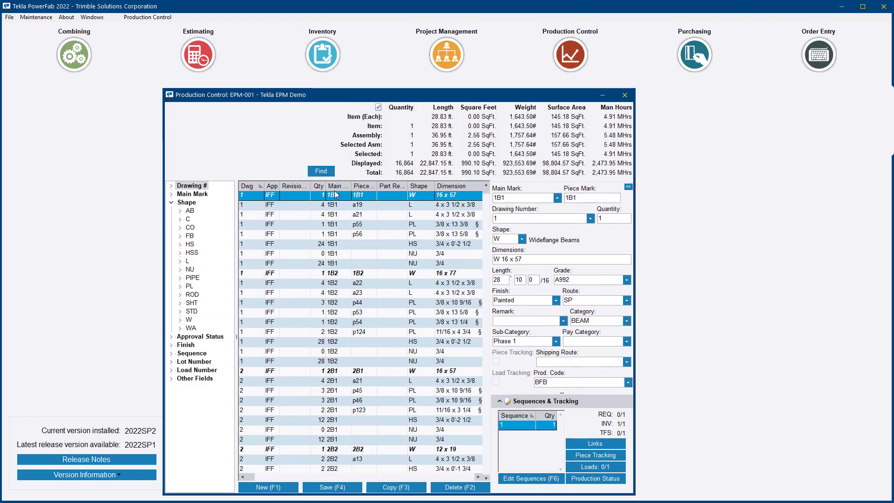
{"action": "left_click", "coordinate": [156, 18]}
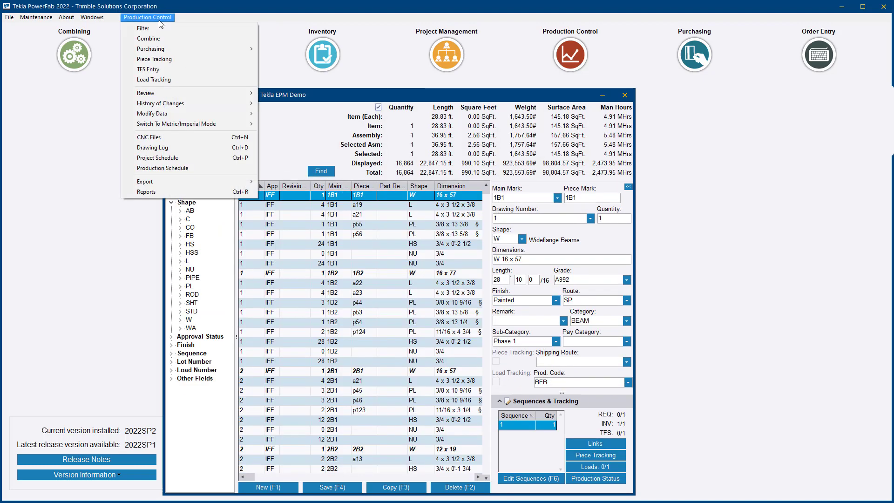
{"action": "left_click", "coordinate": [160, 38]}
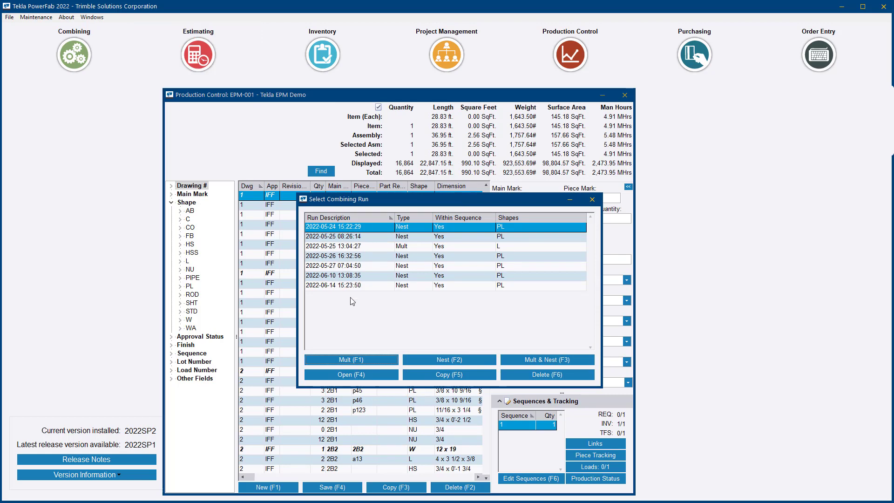
{"action": "left_click", "coordinate": [439, 359]}
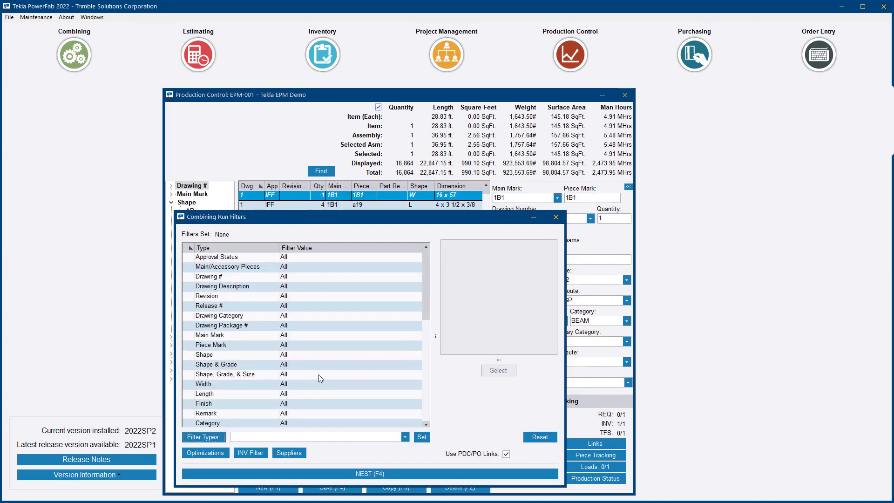
Limit the Shape, Grade & Size filter to PL A36 3/8 x
{"action": "double_click", "coordinate": [318, 373]}
{"action": "left_click", "coordinate": [440, 284]}
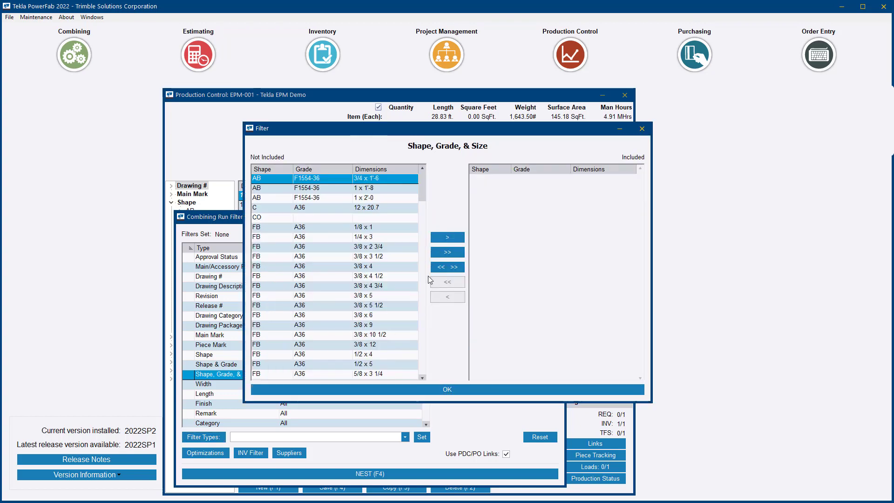
{"action": "left_click_drag", "start_coordinate": [421, 197], "coordinate": [425, 267]}
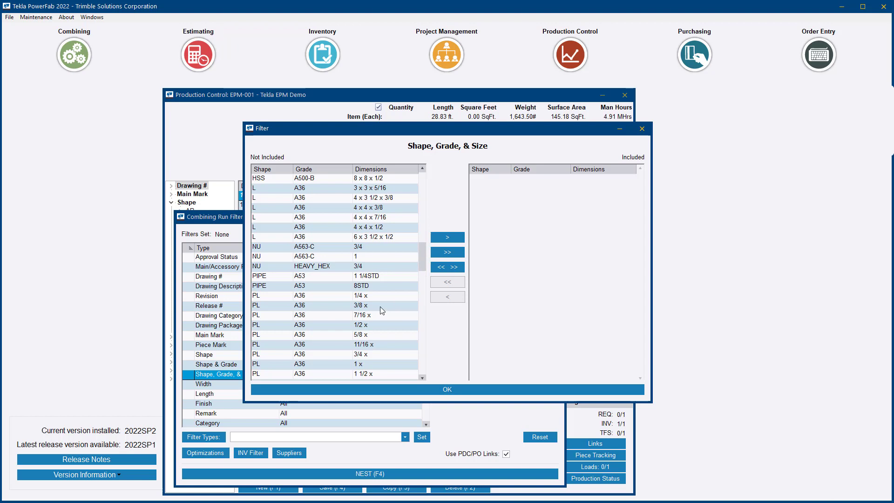
{"action": "double_click", "coordinate": [380, 307]}
{"action": "left_click", "coordinate": [434, 389]}
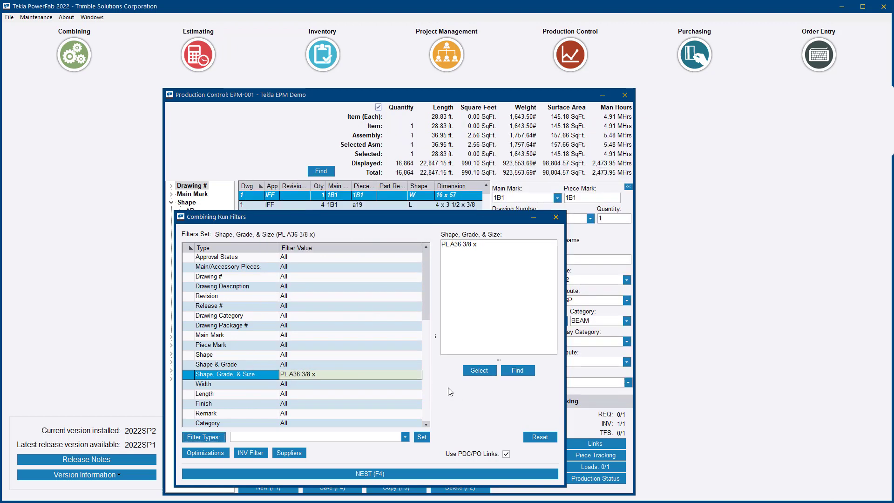
Limit the Piece Mark filter to p46, p47, p48, p49 and p50
{"action": "double_click", "coordinate": [253, 348]}
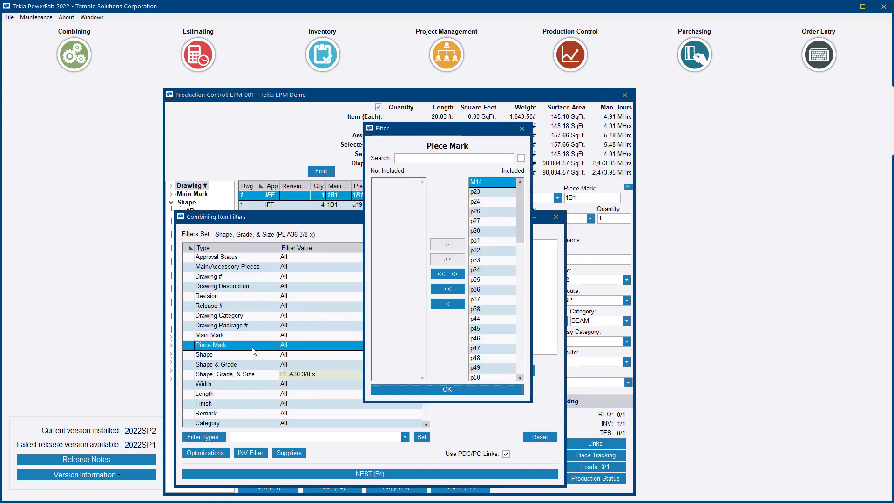
{"action": "left_click_drag", "start_coordinate": [518, 194], "coordinate": [520, 216]}
{"action": "left_click", "coordinate": [444, 289]}
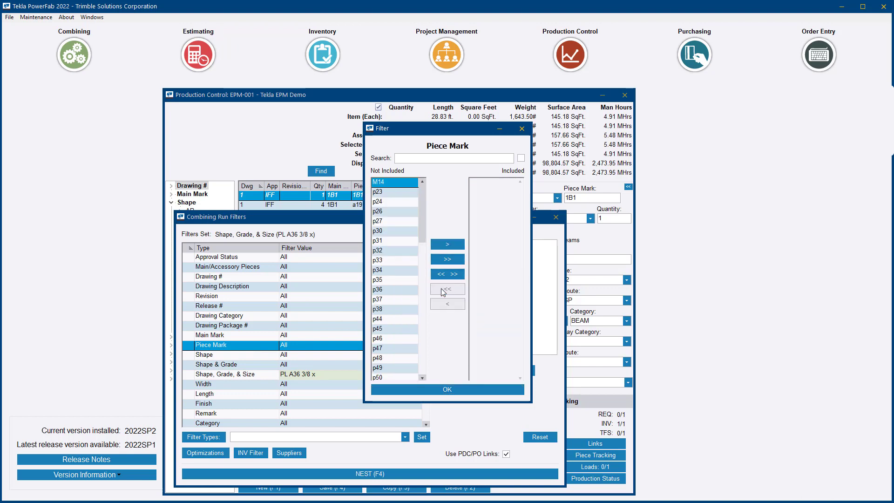
{"action": "double_click", "coordinate": [390, 338]}
{"action": "double_click", "coordinate": [390, 339]}
{"action": "double_click", "coordinate": [390, 338]}
{"action": "double_click", "coordinate": [390, 338]}
{"action": "double_click", "coordinate": [390, 338]}
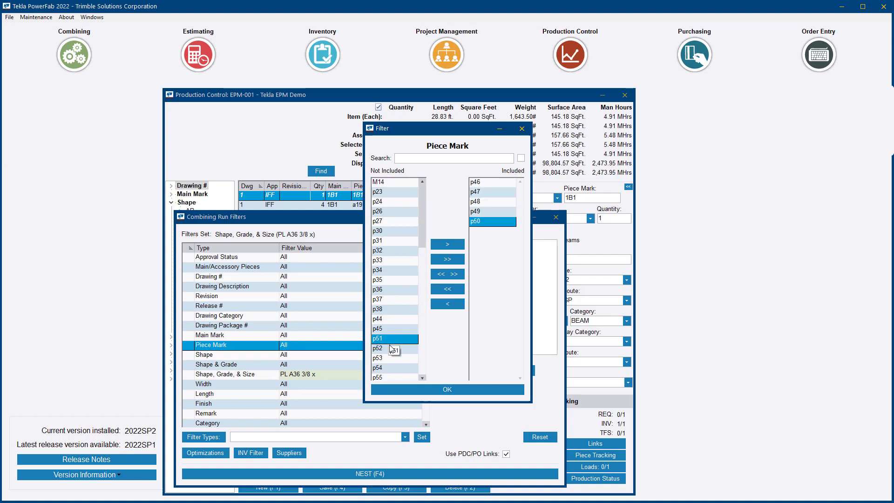
{"action": "left_click", "coordinate": [447, 390]}
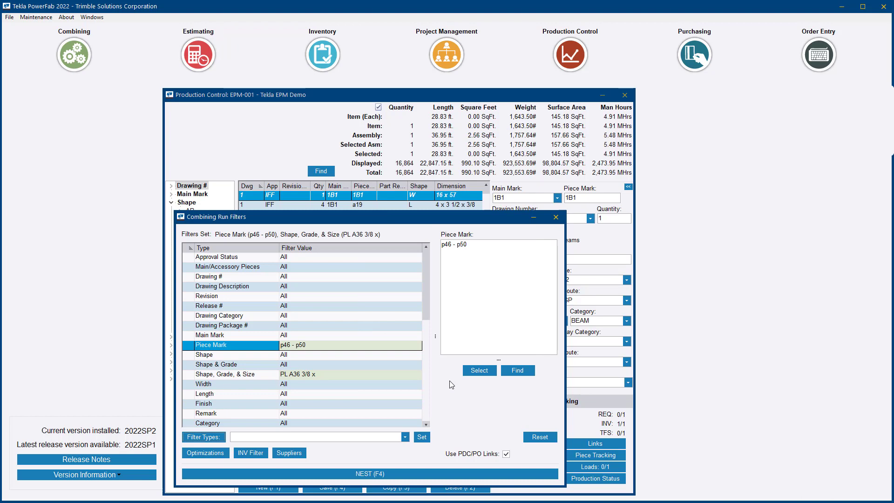
Set plate nesting software to Other, then nest and save the combining run
{"action": "left_click", "coordinate": [224, 452]}
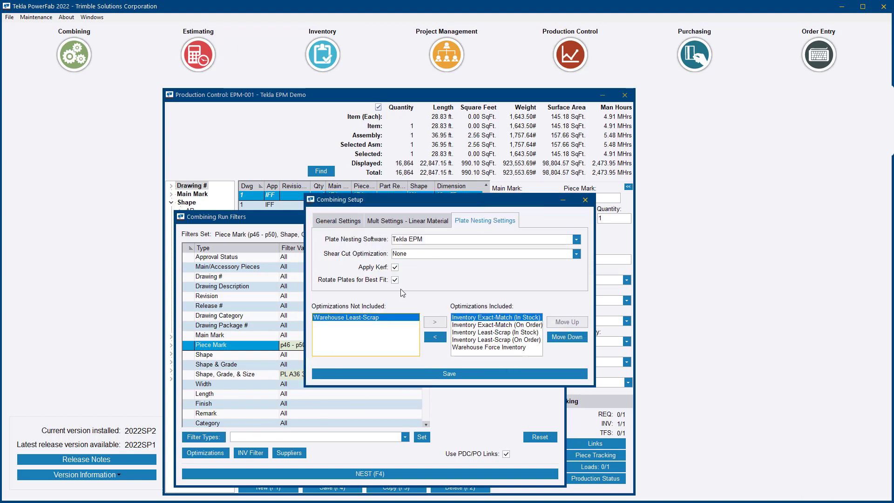
{"action": "left_click", "coordinate": [465, 241]}
{"action": "left_click", "coordinate": [467, 279]}
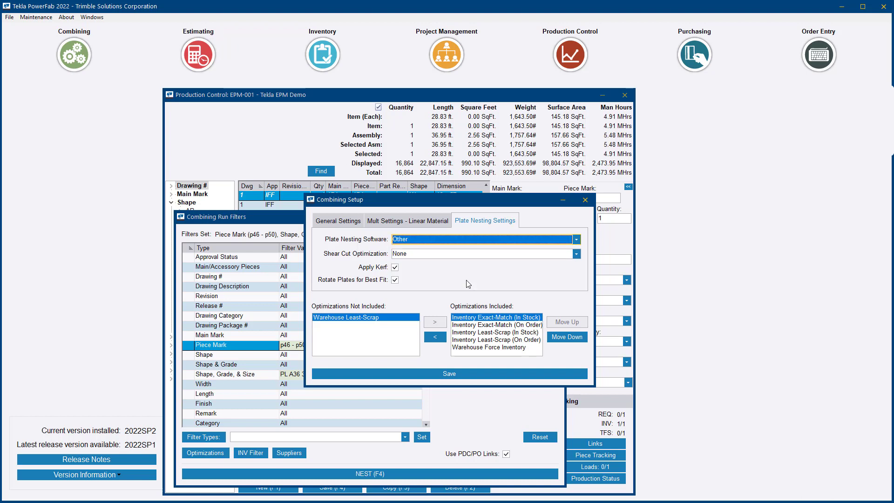
{"action": "left_click", "coordinate": [449, 374]}
{"action": "left_click", "coordinate": [365, 474]}
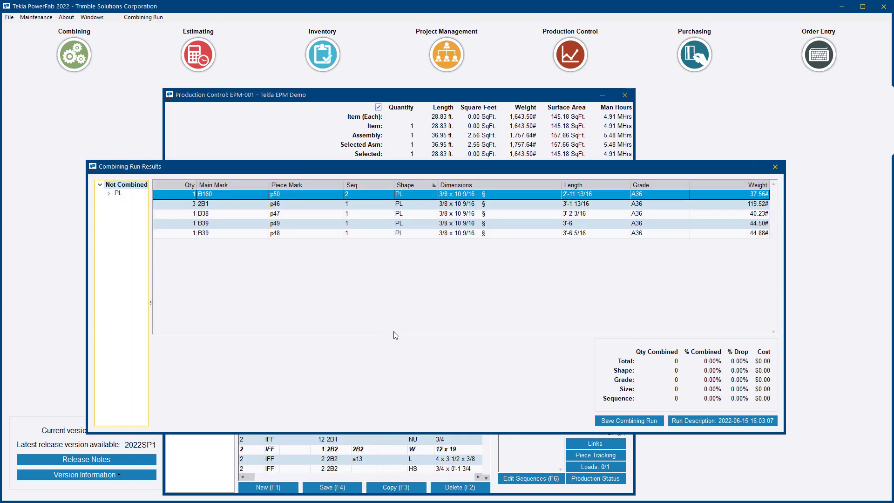
{"action": "left_click", "coordinate": [625, 419]}
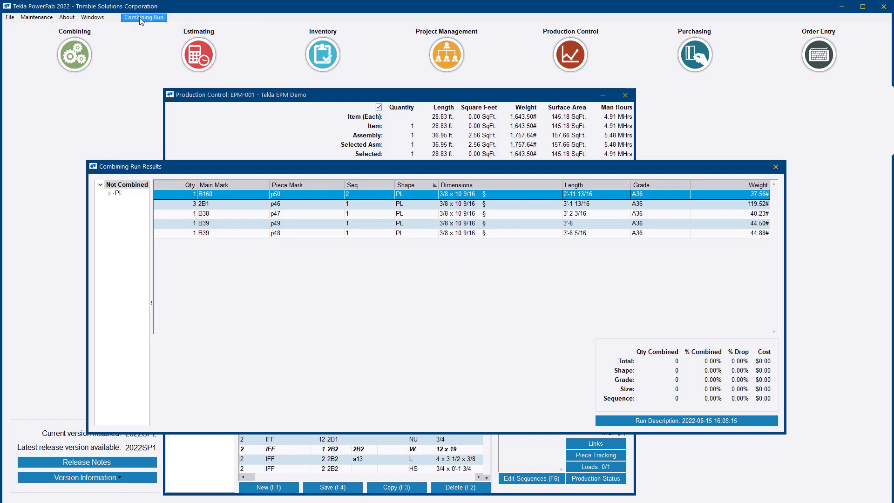
Export the run's parts, including inventory, to the External Nesting Demo
{"action": "left_click", "coordinate": [144, 17]}
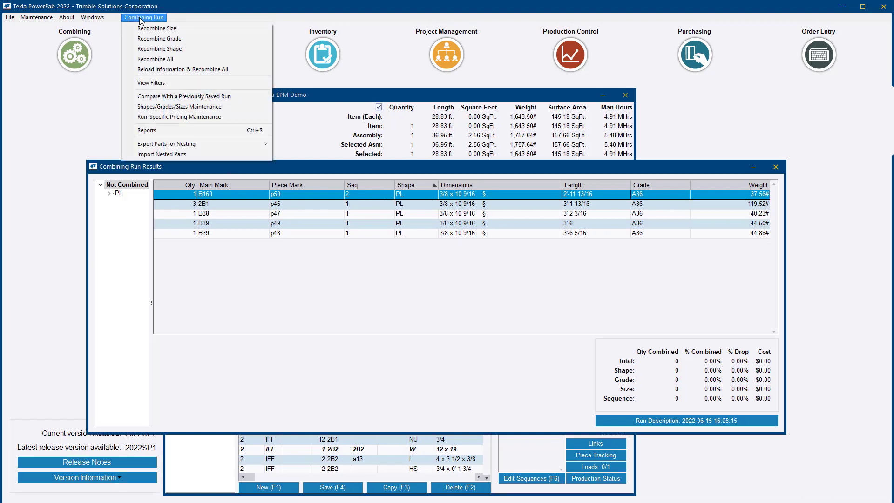
{"action": "mouse_move", "coordinate": [182, 144]}
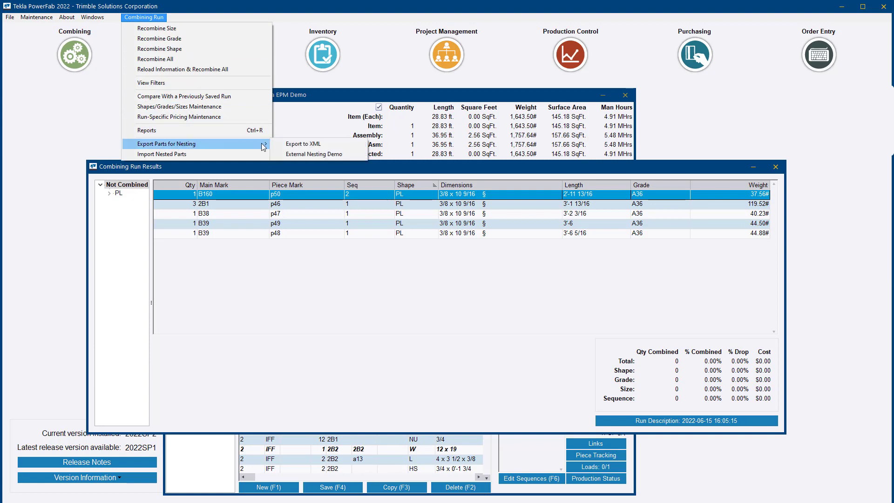
{"action": "left_click", "coordinate": [333, 154]}
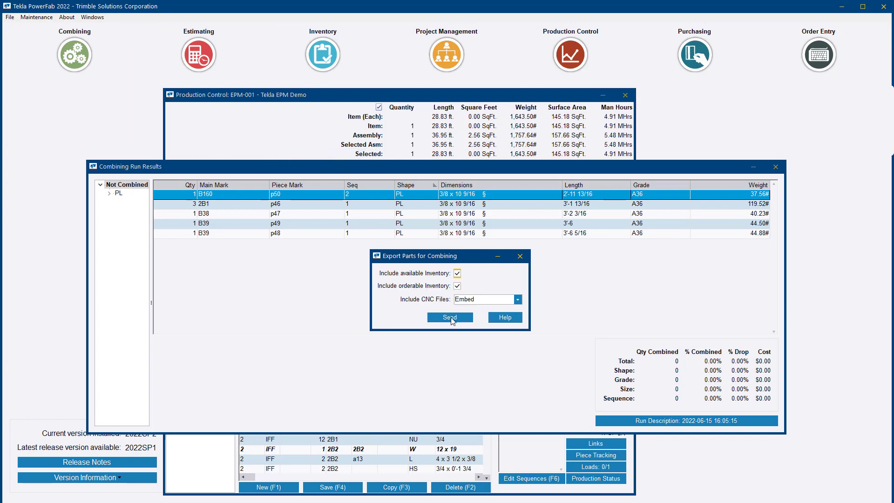
{"action": "left_click", "coordinate": [449, 317]}
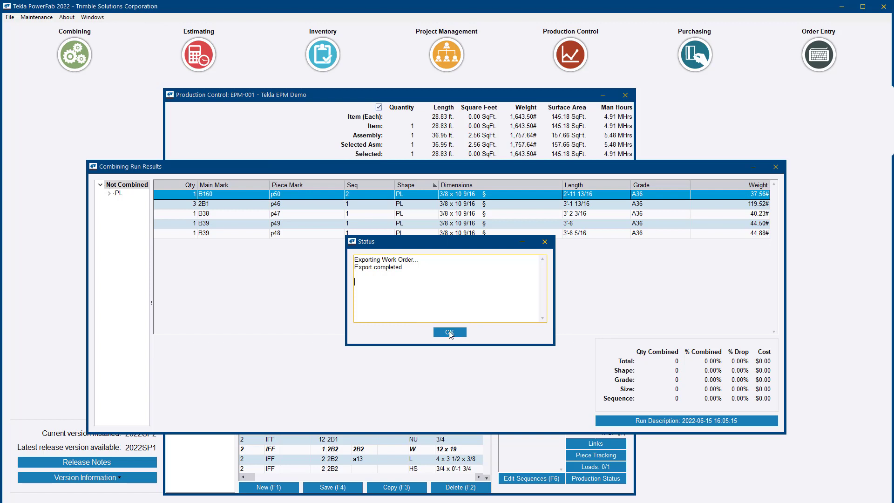
{"action": "left_click", "coordinate": [450, 332]}
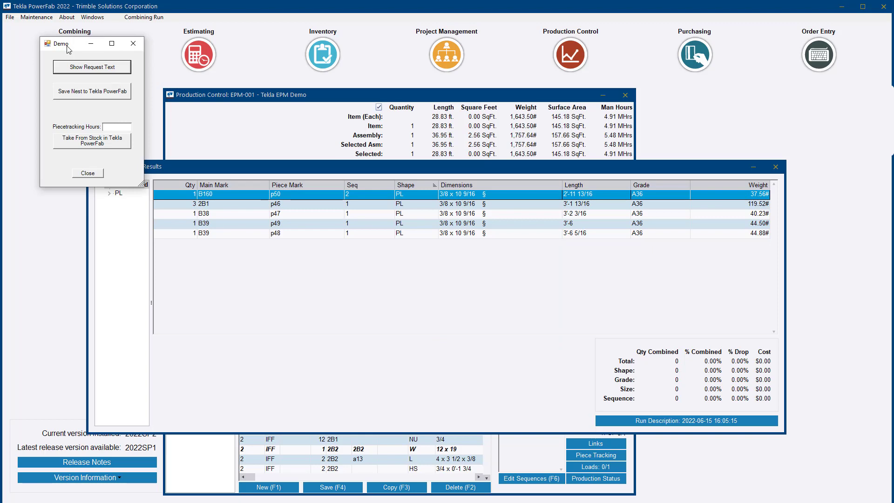
{"action": "left_click", "coordinate": [99, 69]}
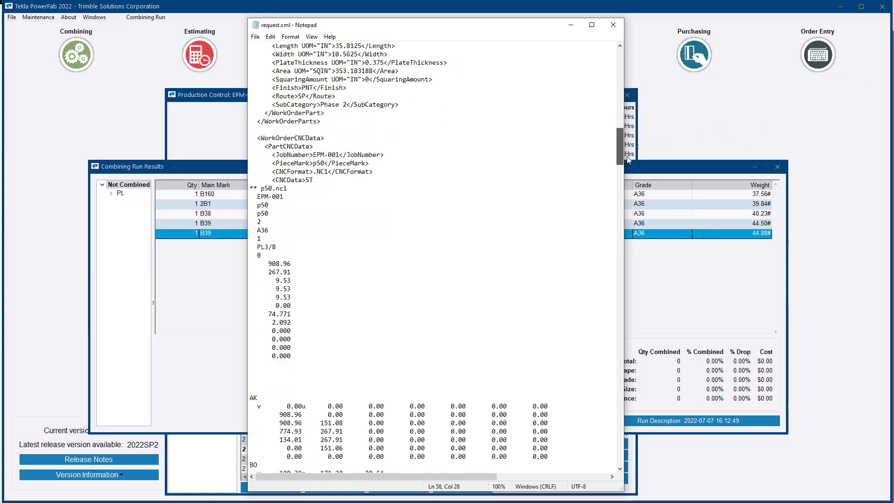
{"action": "scroll", "coordinate": [628, 161], "scroll_direction": "down", "scroll_amount": 2}
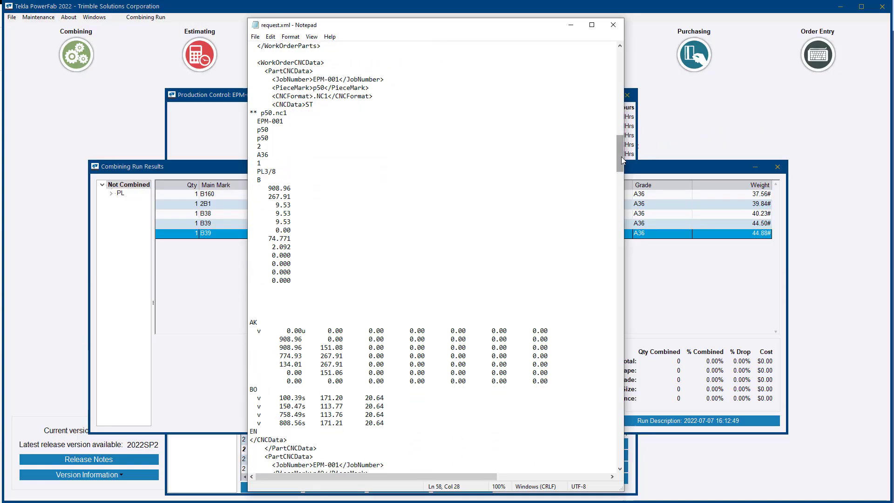
{"action": "left_click_drag", "start_coordinate": [621, 156], "coordinate": [619, 318]}
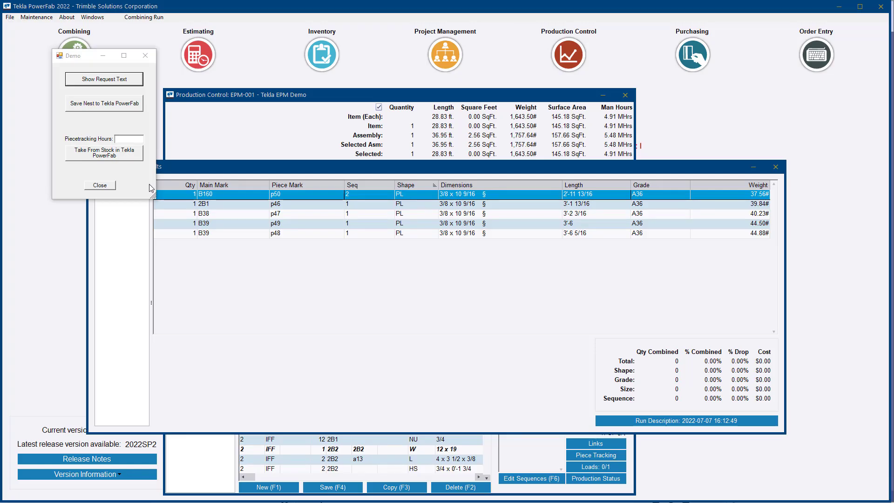
Save the demo's nest to Tekla PowerFab and dismiss the success message
{"action": "left_click", "coordinate": [113, 104]}
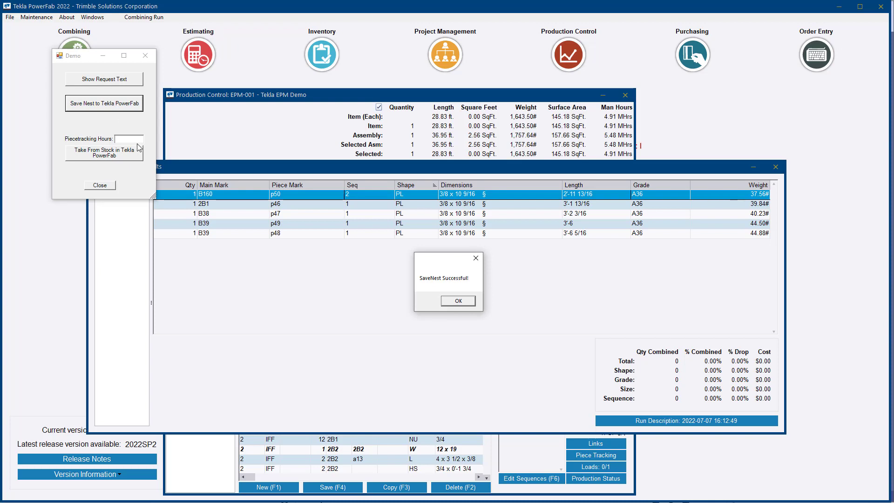
{"action": "left_click", "coordinate": [458, 300]}
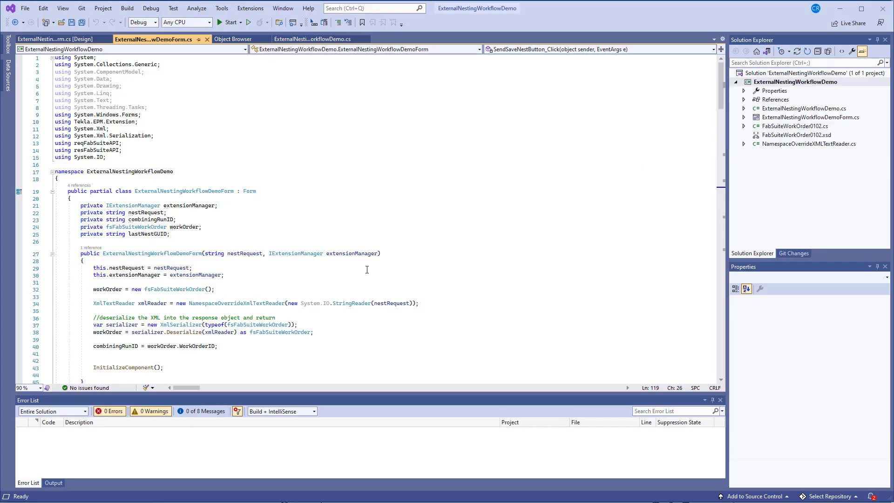
{"action": "scroll", "coordinate": [334, 253], "scroll_direction": "down", "scroll_amount": 4}
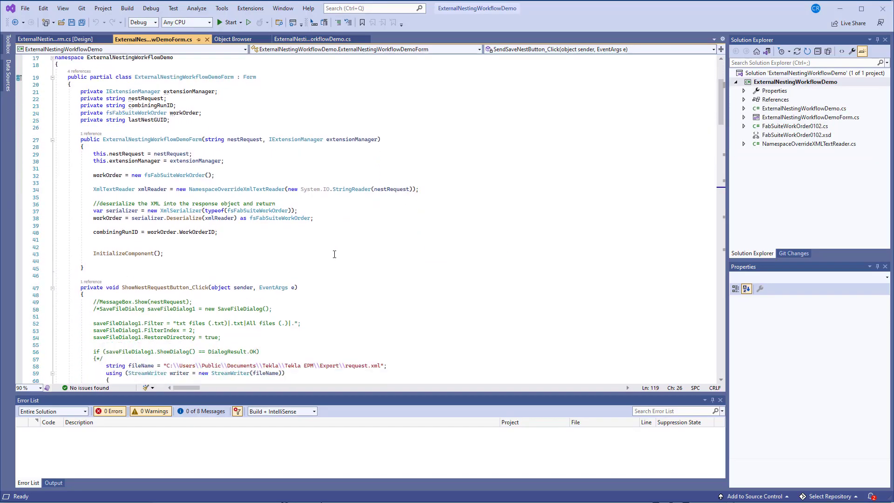
{"action": "scroll", "coordinate": [335, 253], "scroll_direction": "down", "scroll_amount": 20}
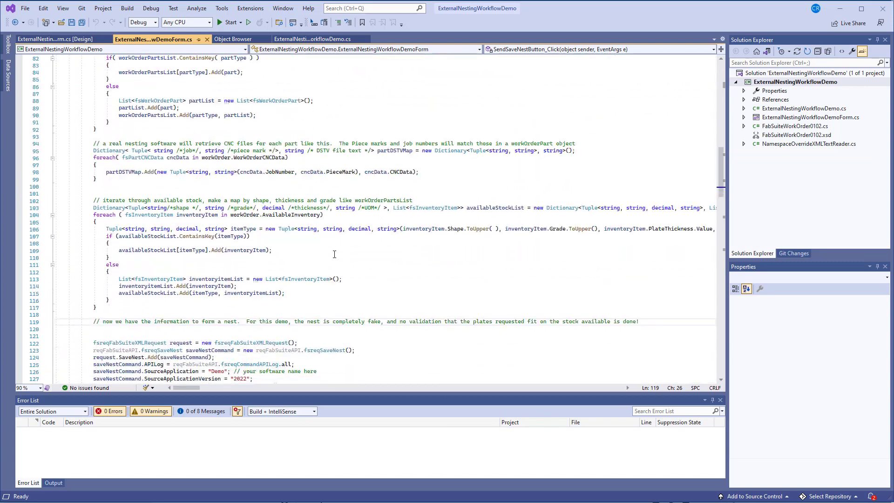
{"action": "scroll", "coordinate": [335, 253], "scroll_direction": "down", "scroll_amount": 7}
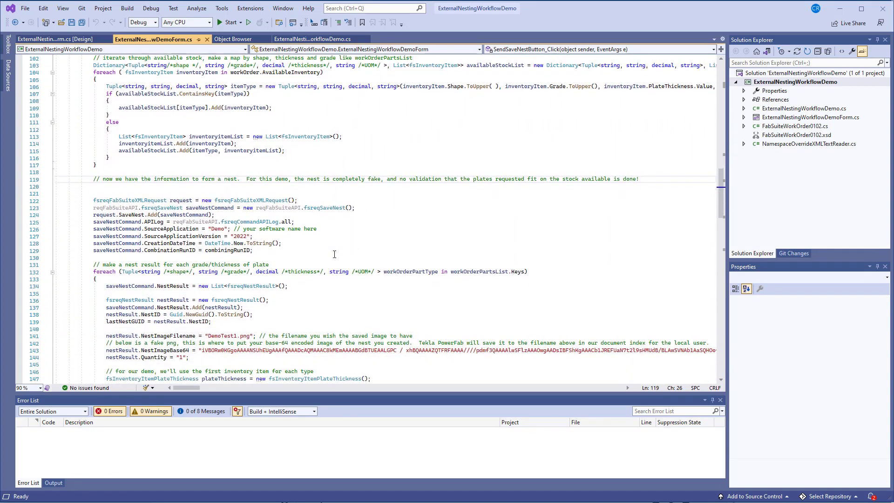
{"action": "scroll", "coordinate": [334, 254], "scroll_direction": "down", "scroll_amount": 1}
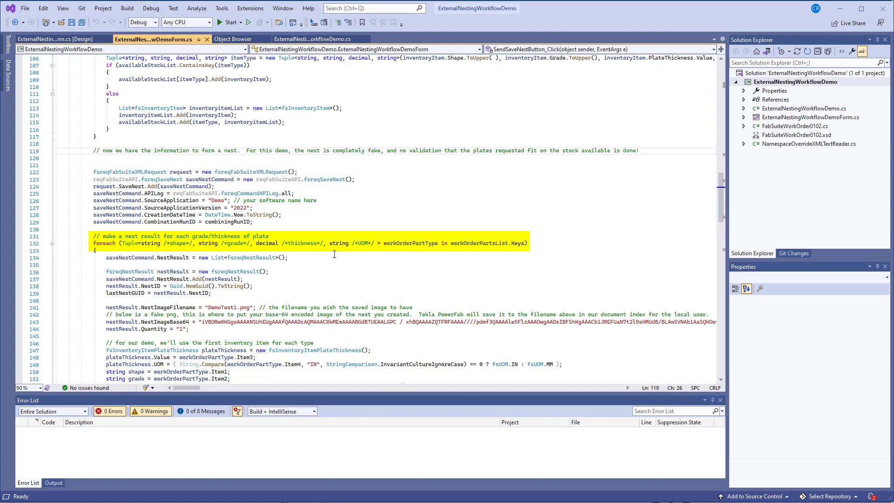
{"action": "scroll", "coordinate": [334, 254], "scroll_direction": "down", "scroll_amount": 13}
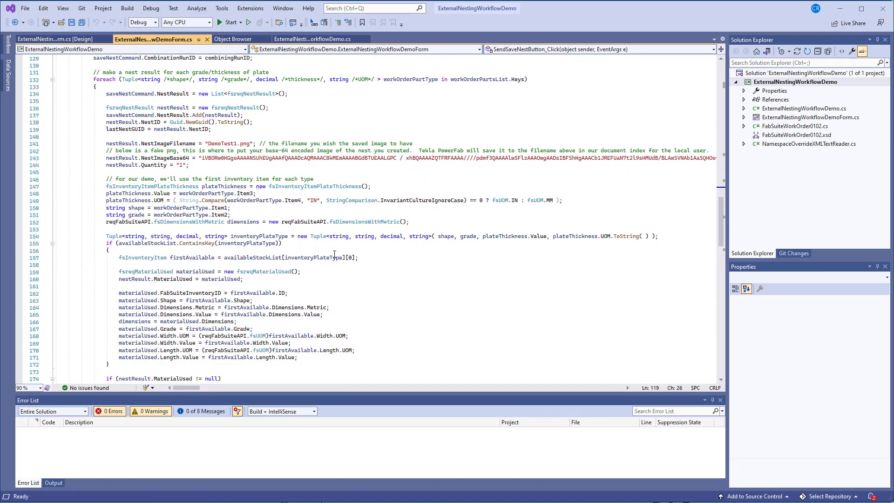
{"action": "scroll", "coordinate": [334, 255], "scroll_direction": "down", "scroll_amount": 4}
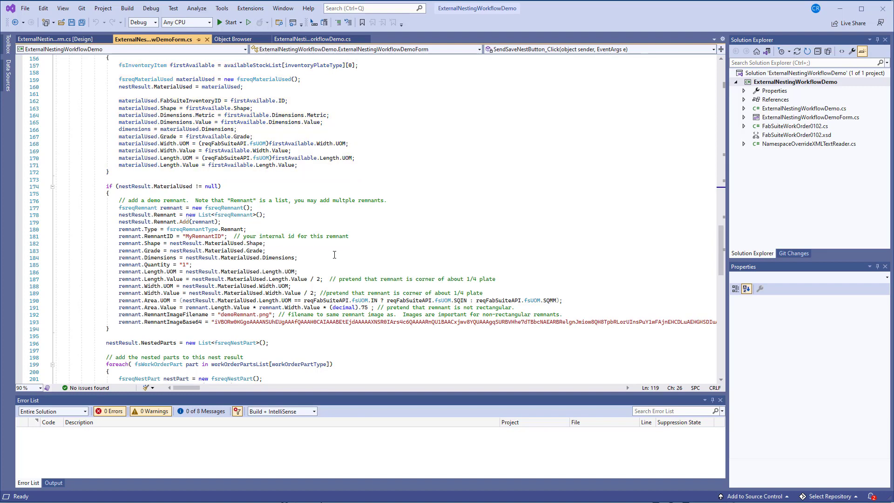
Scroll through the remnant and nested-parts code in Visual Studio
{"action": "scroll", "coordinate": [334, 254], "scroll_direction": "down", "scroll_amount": 6}
{"action": "scroll", "coordinate": [334, 255], "scroll_direction": "down", "scroll_amount": 7}
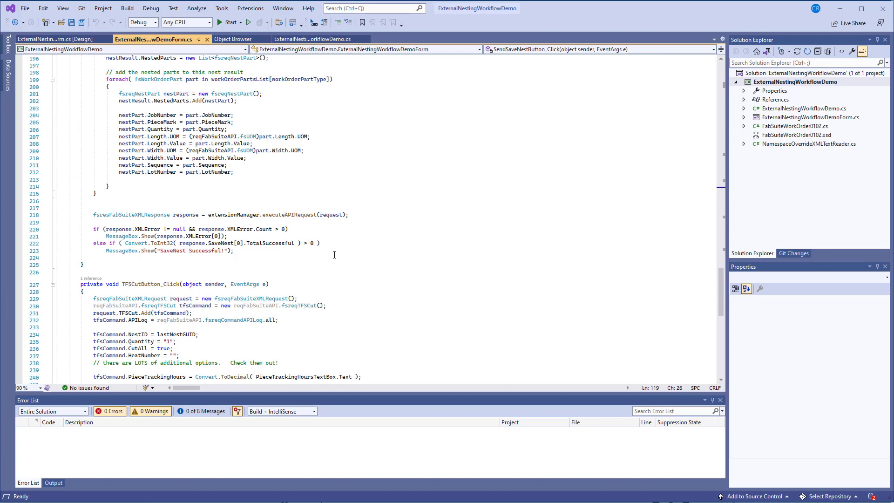
{"action": "scroll", "coordinate": [334, 255], "scroll_direction": "up", "scroll_amount": 3}
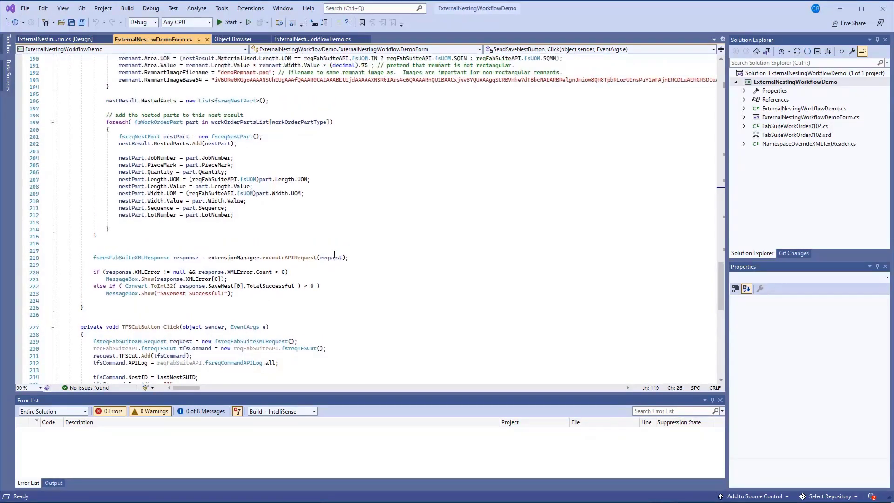
{"action": "scroll", "coordinate": [334, 254], "scroll_direction": "up", "scroll_amount": 5}
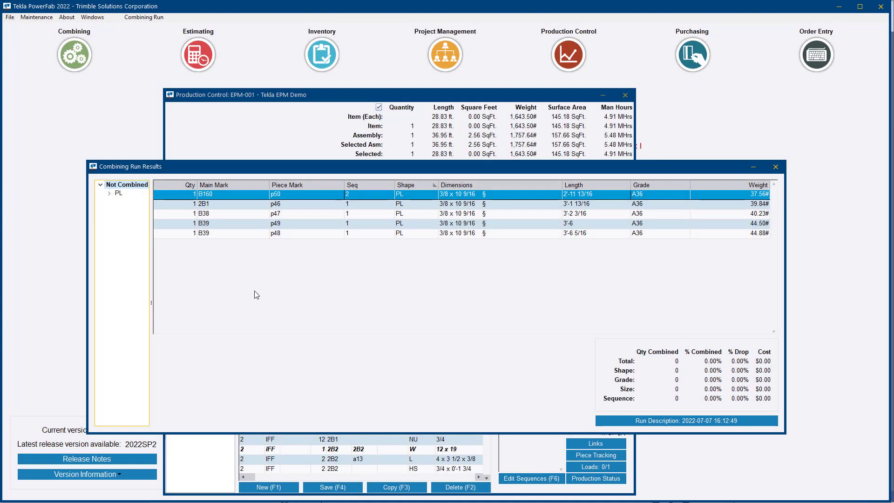
Open the API Log and inspect the SaveNest call's details and API response
{"action": "left_click", "coordinate": [40, 18]}
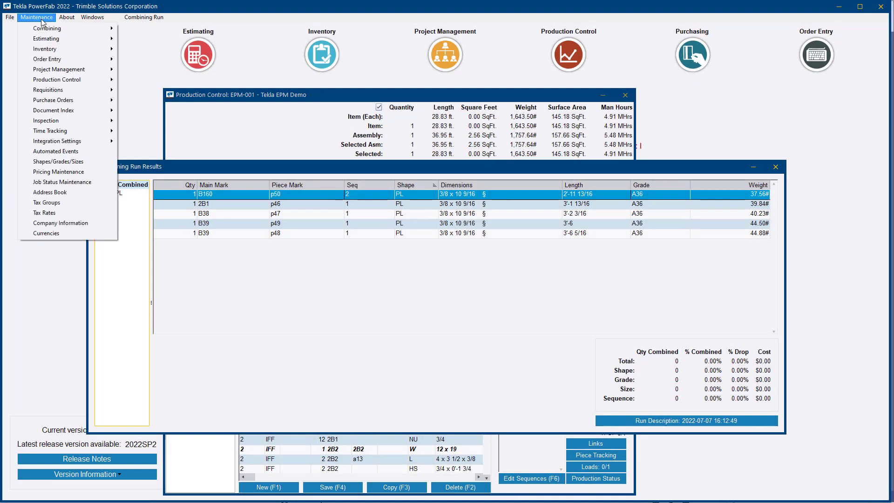
{"action": "mouse_move", "coordinate": [69, 141]}
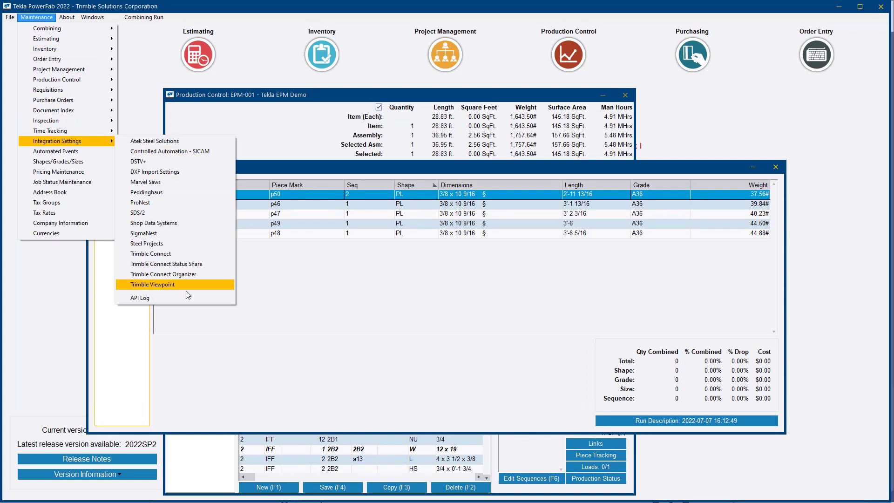
{"action": "left_click", "coordinate": [202, 298]}
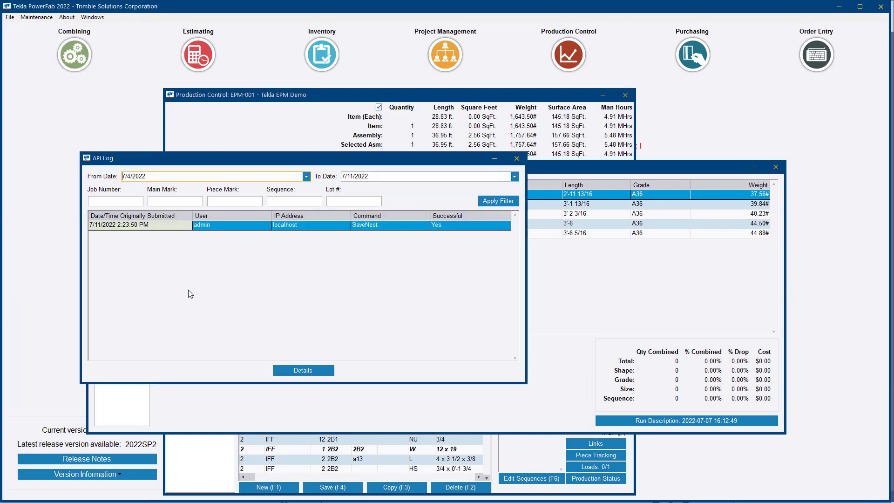
{"action": "double_click", "coordinate": [208, 226]}
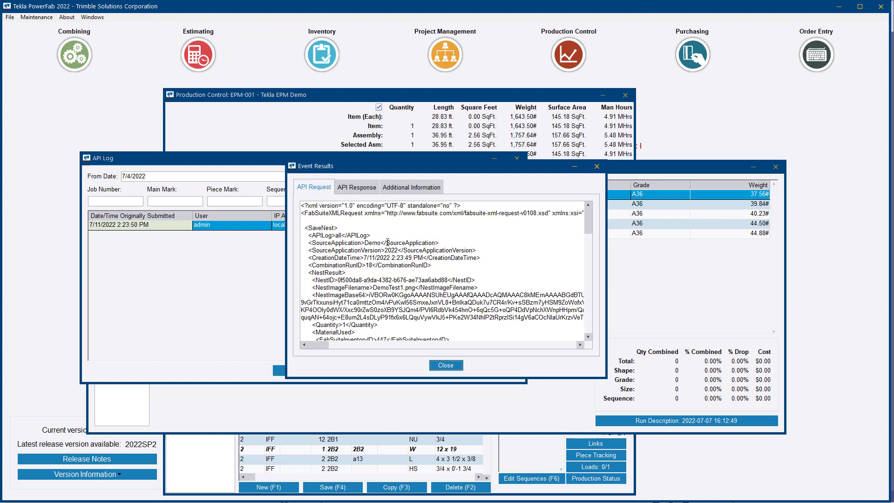
{"action": "left_click", "coordinate": [362, 195]}
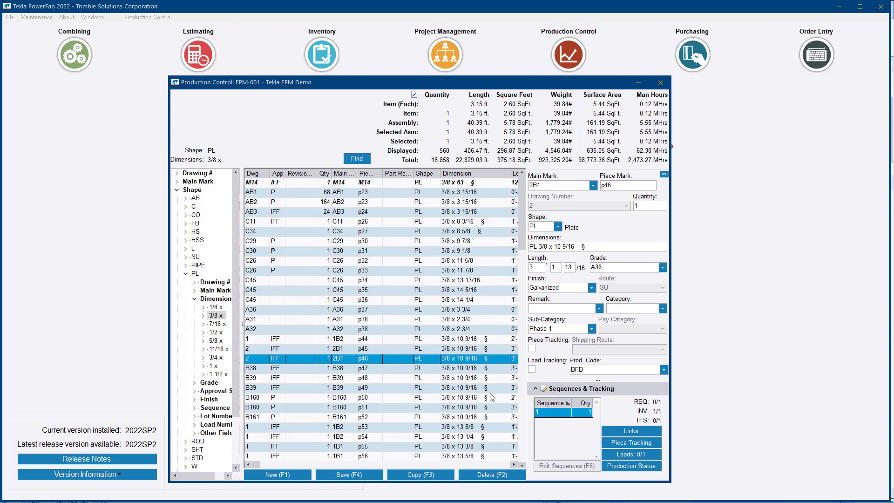
Follow the piece's link to the 3/8 x 96 stock plate in Inventory and open its TrueShape Nest
{"action": "left_click", "coordinate": [634, 432]}
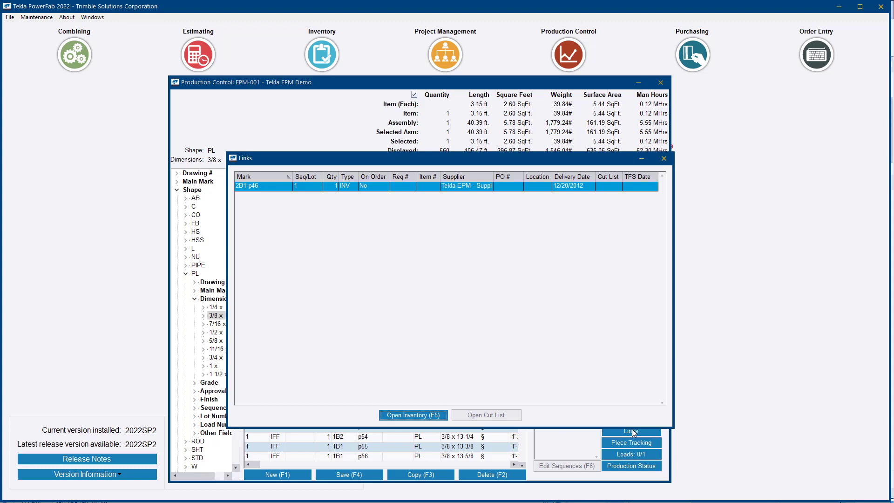
{"action": "left_click", "coordinate": [419, 414]}
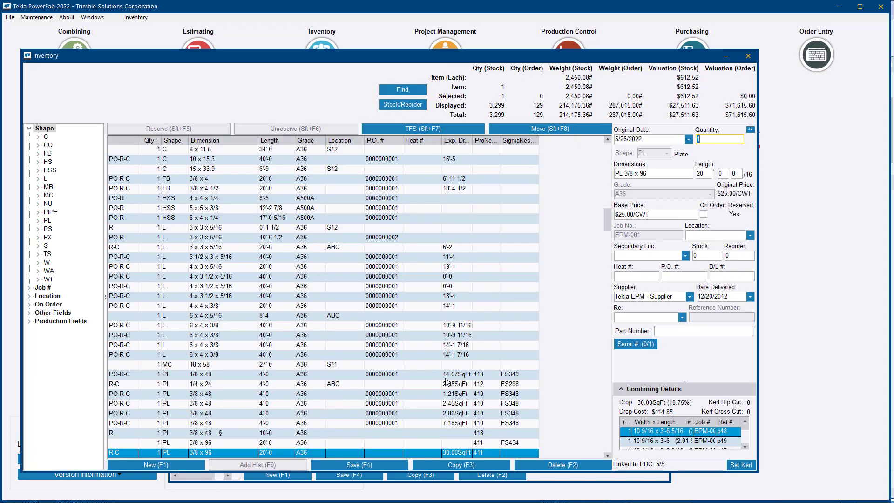
{"action": "double_click", "coordinate": [334, 452]}
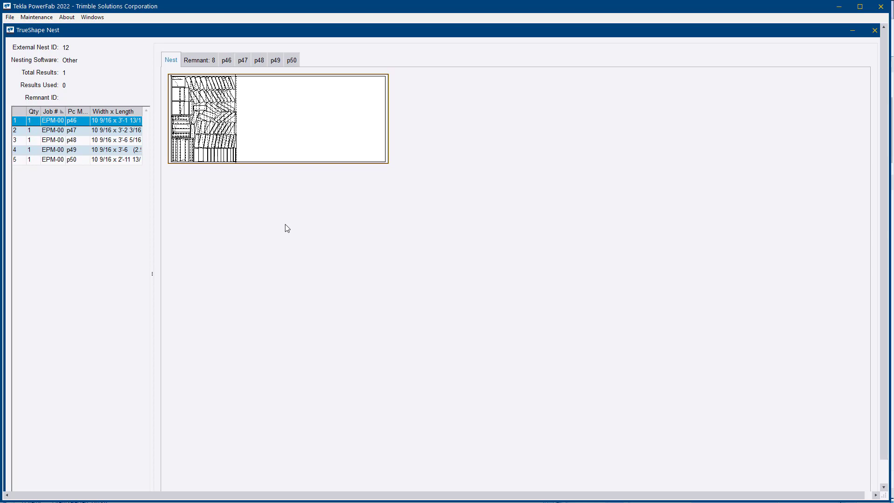
Review the nest's Remnant and p46–p50 part tabs, then return to the full layout
{"action": "left_click", "coordinate": [204, 60]}
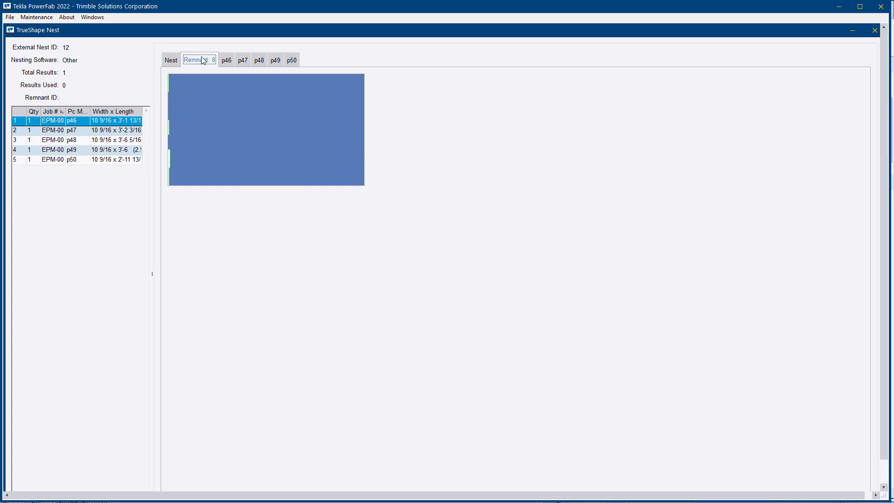
{"action": "left_click", "coordinate": [226, 61]}
{"action": "left_click", "coordinate": [243, 61]}
{"action": "left_click", "coordinate": [257, 62]}
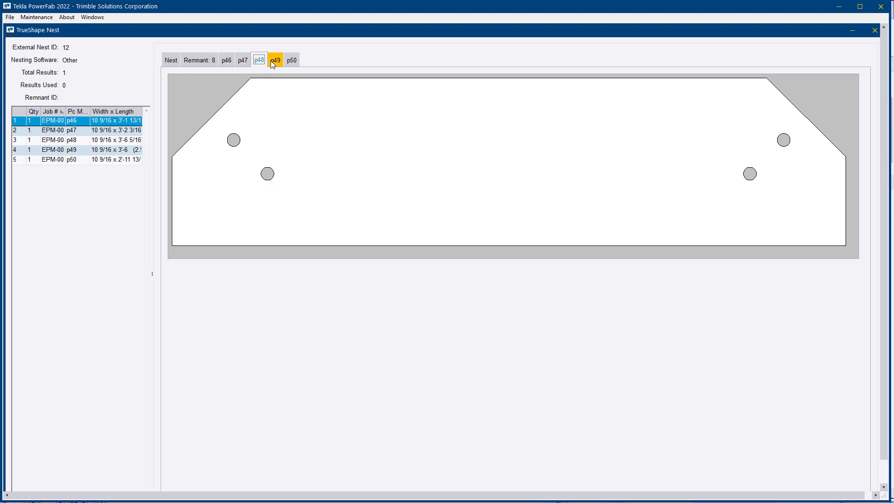
{"action": "left_click", "coordinate": [274, 63]}
{"action": "left_click", "coordinate": [292, 63]}
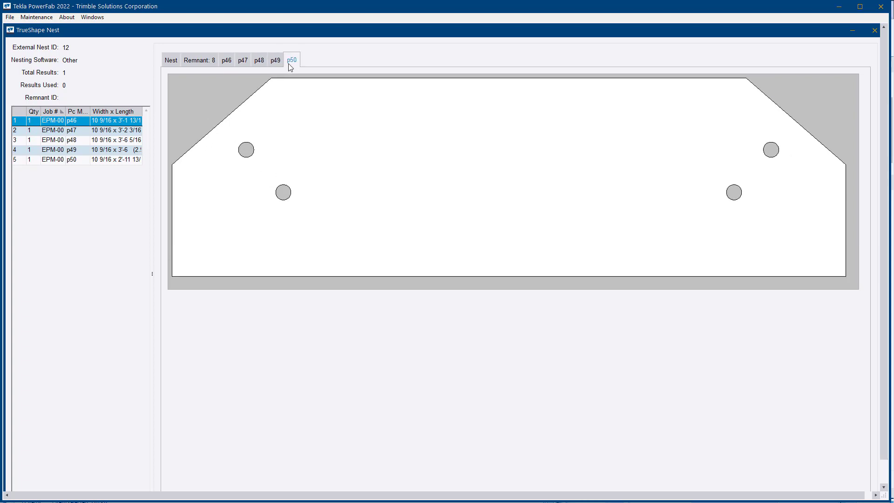
{"action": "left_click", "coordinate": [171, 61]}
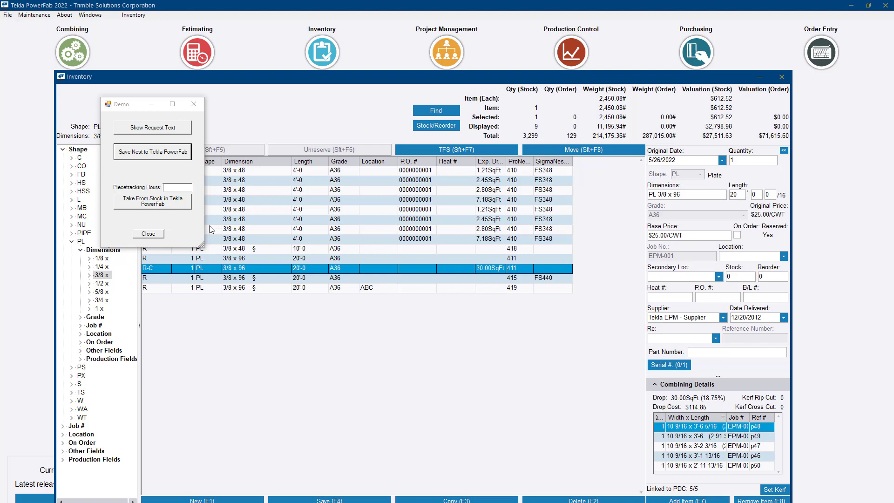
Take the nested plate from stock with 1.5 piecetracking hours and acknowledge the TFSCut success
{"action": "left_click", "coordinate": [182, 186]}
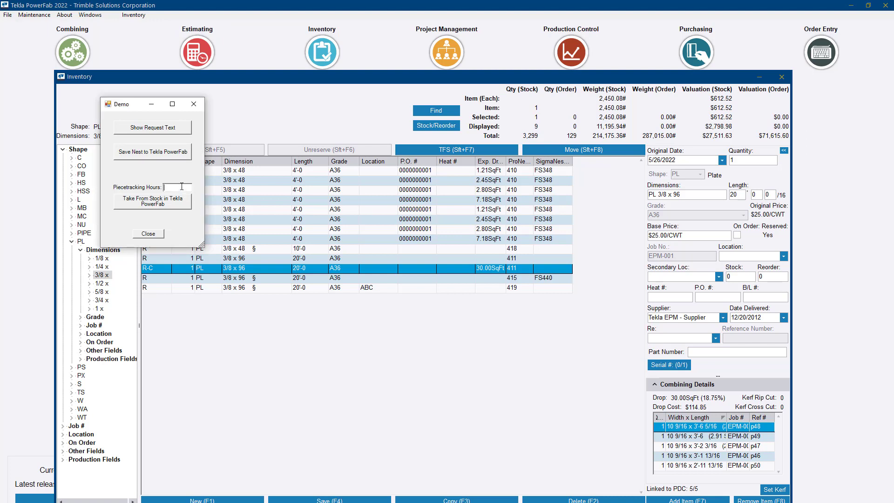
{"action": "type", "text": "1.5"}
{"action": "left_click", "coordinate": [173, 206]}
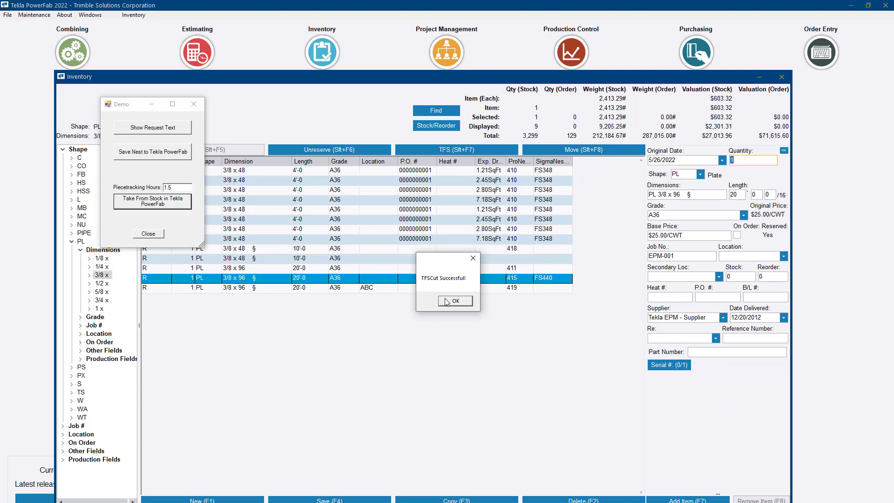
{"action": "left_click", "coordinate": [445, 301]}
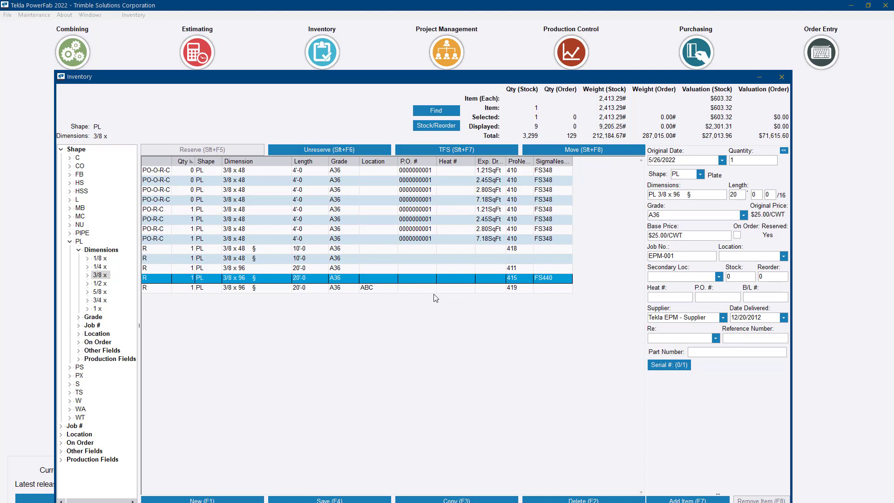
View the shape of the new 10'-0 PL 3/8 x 48 remnant plate
{"action": "left_click", "coordinate": [421, 259]}
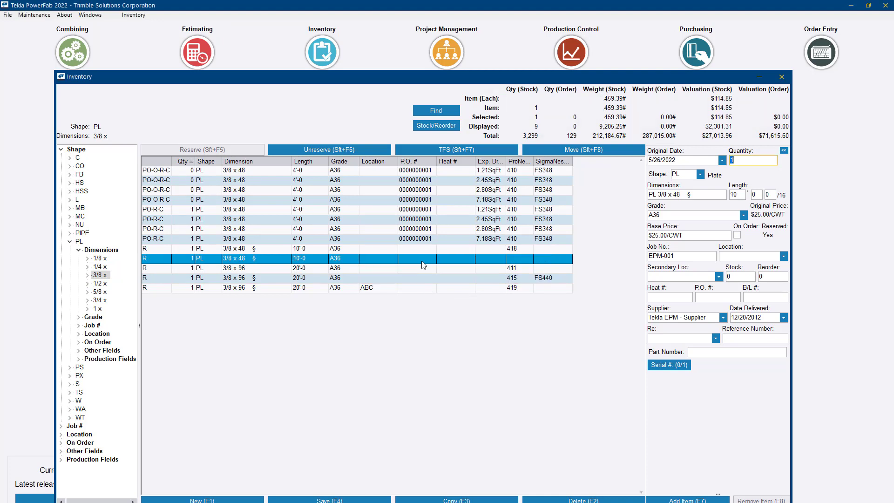
{"action": "double_click", "coordinate": [422, 261]}
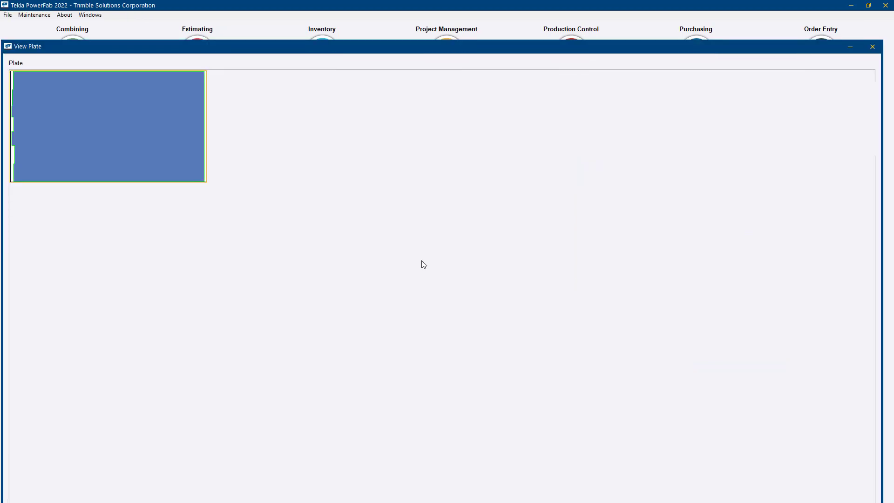
{"action": "left_click", "coordinate": [872, 47]}
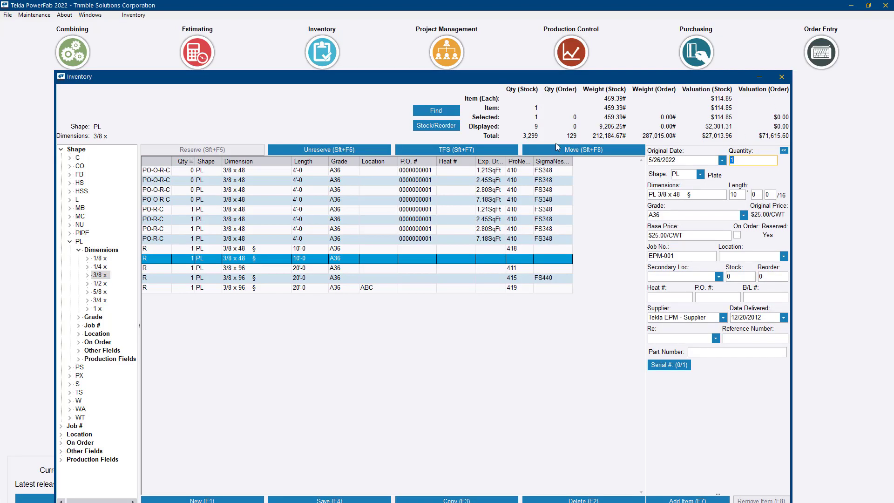
In Production Control, check assembly B39's status, confirming TFS 1/1 for p48 and p49
{"action": "left_click", "coordinate": [91, 16]}
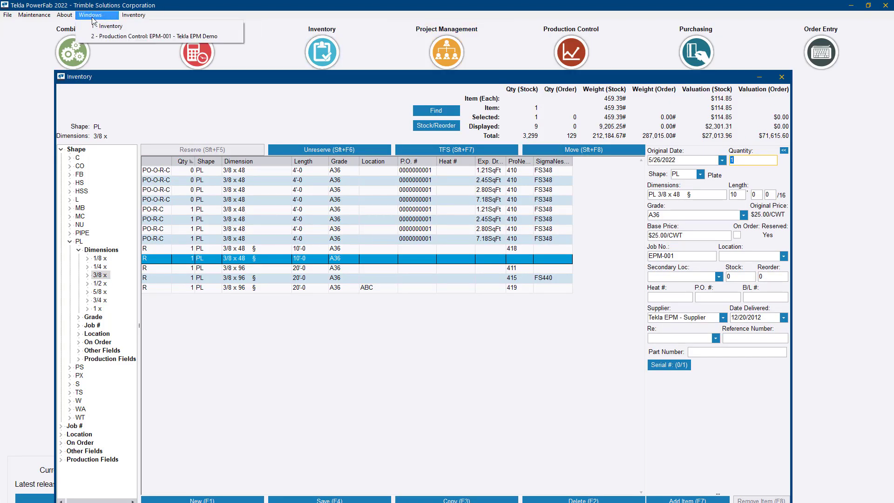
{"action": "left_click", "coordinate": [102, 36]}
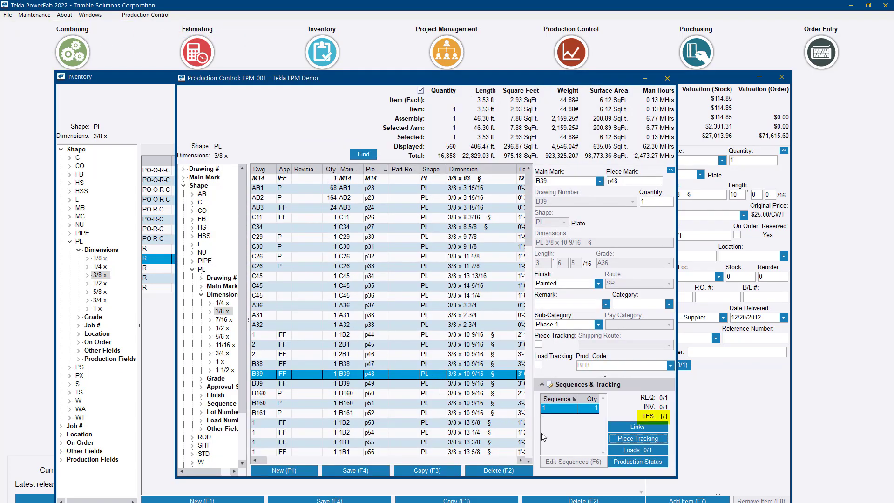
{"action": "left_click", "coordinate": [645, 461]}
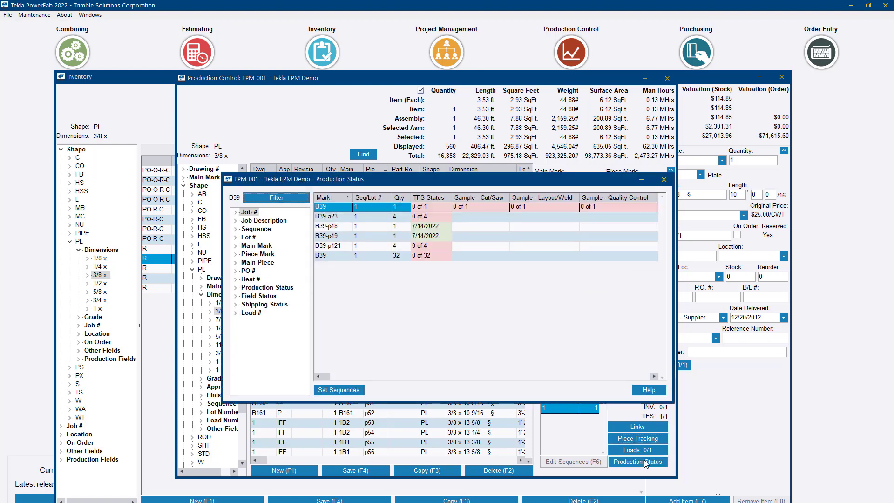
{"action": "left_click", "coordinate": [448, 230]}
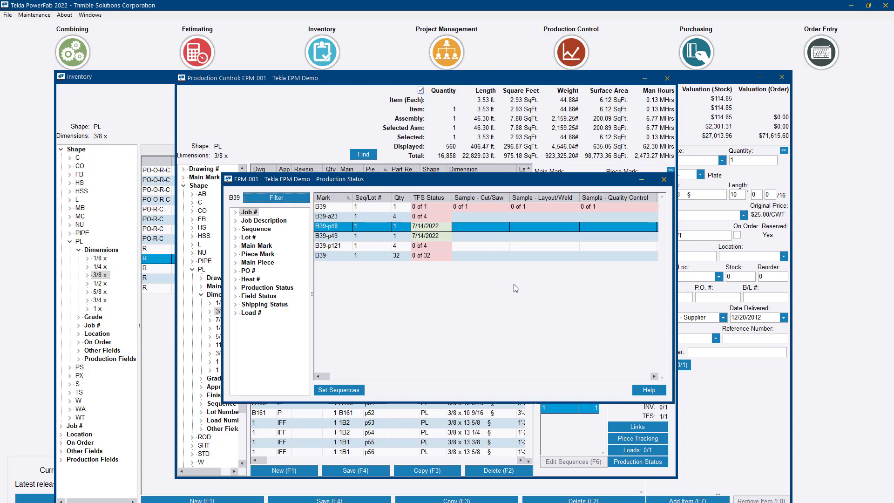
{"action": "left_click", "coordinate": [469, 240]}
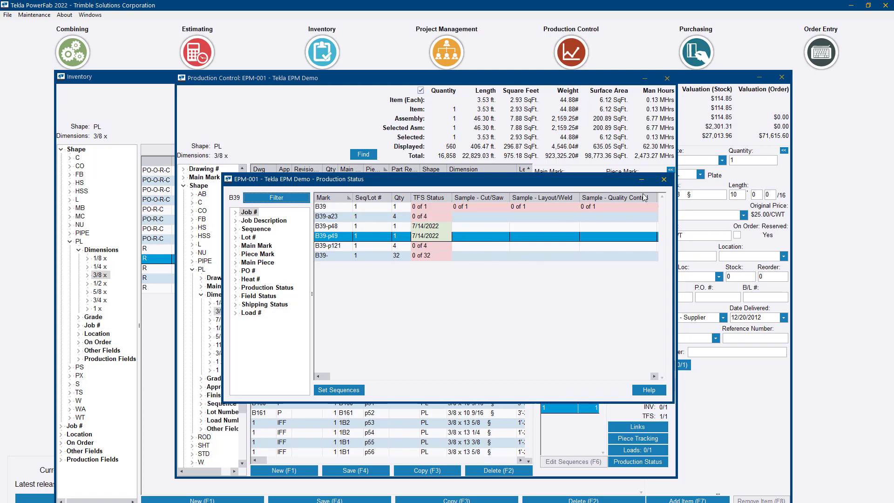
{"action": "left_click", "coordinate": [664, 179]}
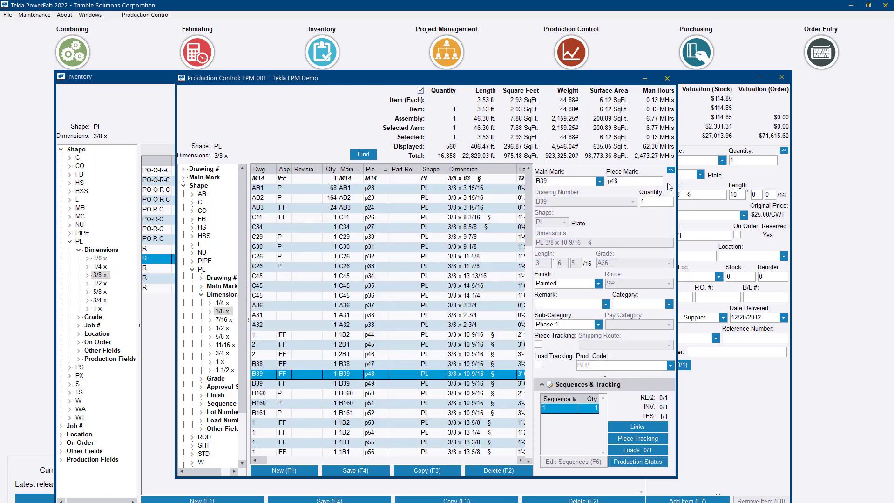
Open the Integration Settings API Log and view the TFSCut call's API Response XML
{"action": "left_click", "coordinate": [34, 15]}
{"action": "mouse_move", "coordinate": [65, 139]}
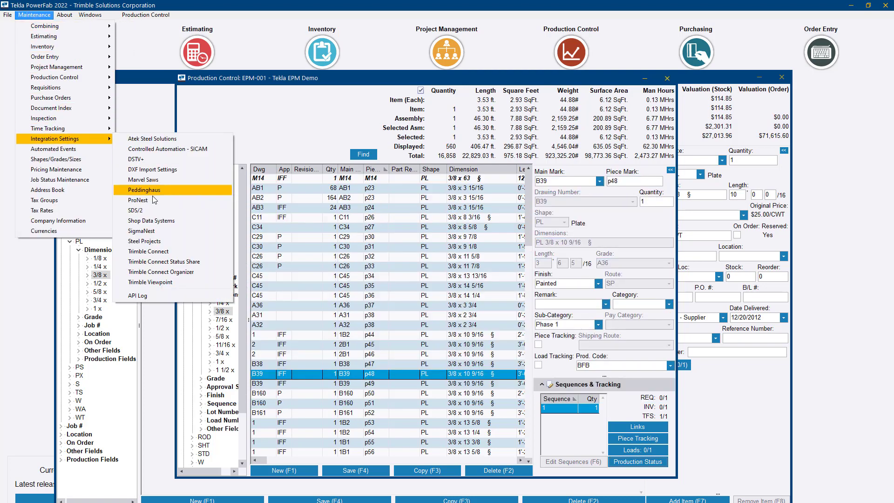
{"action": "left_click", "coordinate": [200, 297]}
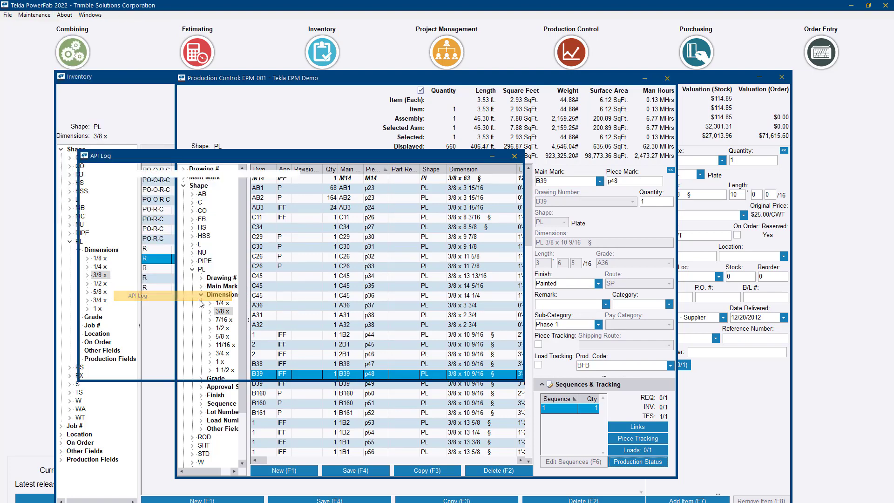
{"action": "double_click", "coordinate": [196, 242]}
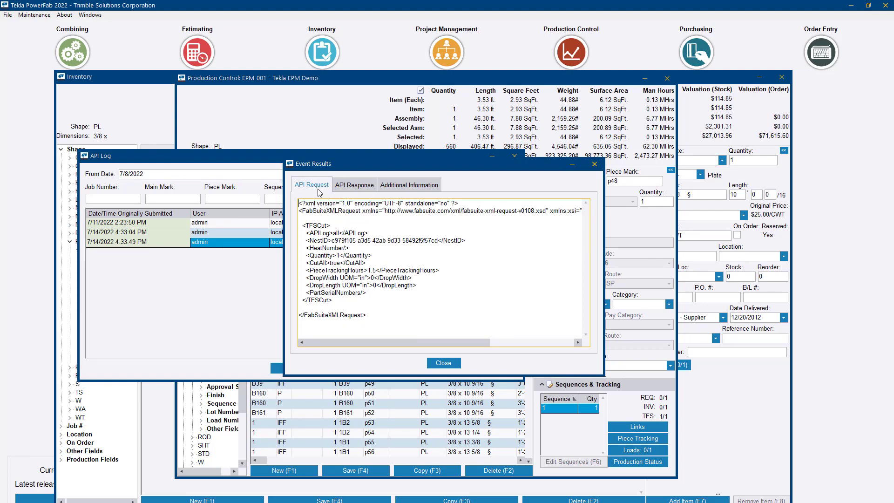
{"action": "left_click", "coordinate": [346, 186]}
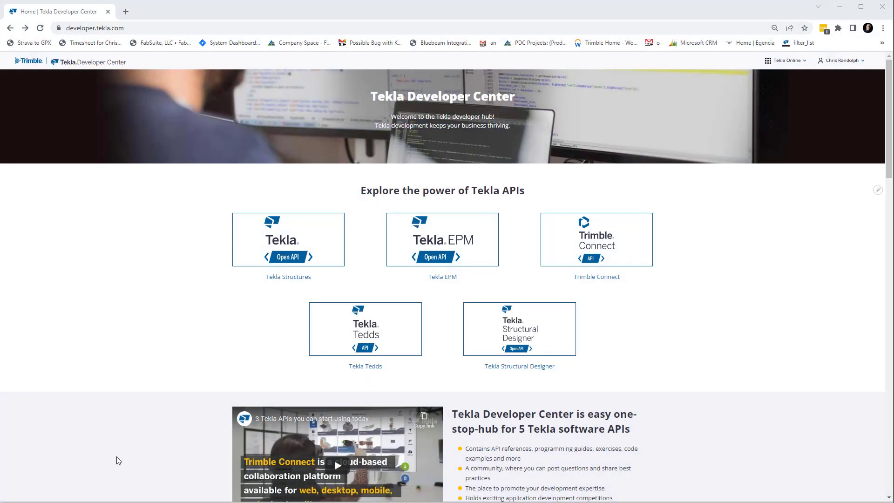
Open the Tekla EPM Open API page and its API Reference documentation
{"action": "left_click", "coordinate": [440, 255]}
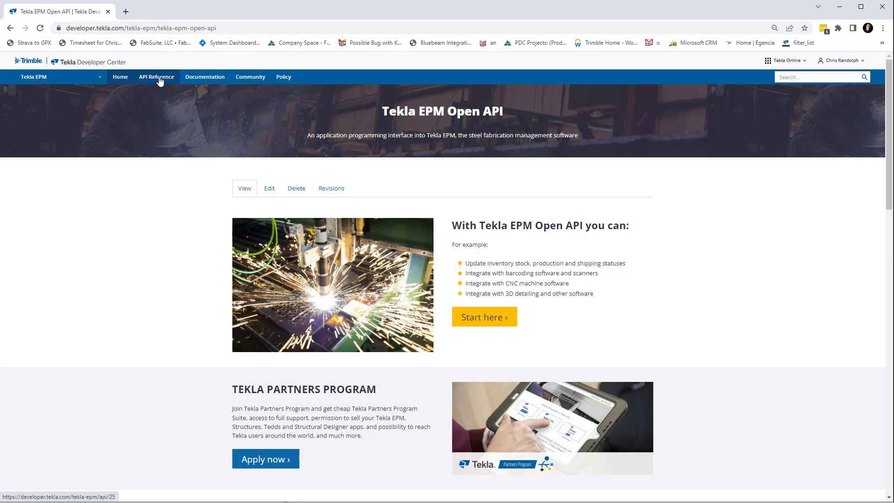
{"action": "left_click", "coordinate": [194, 80]}
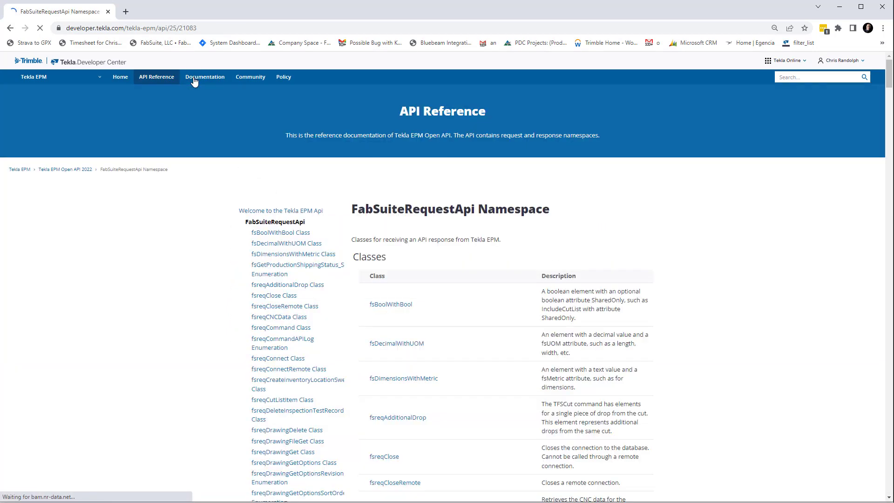